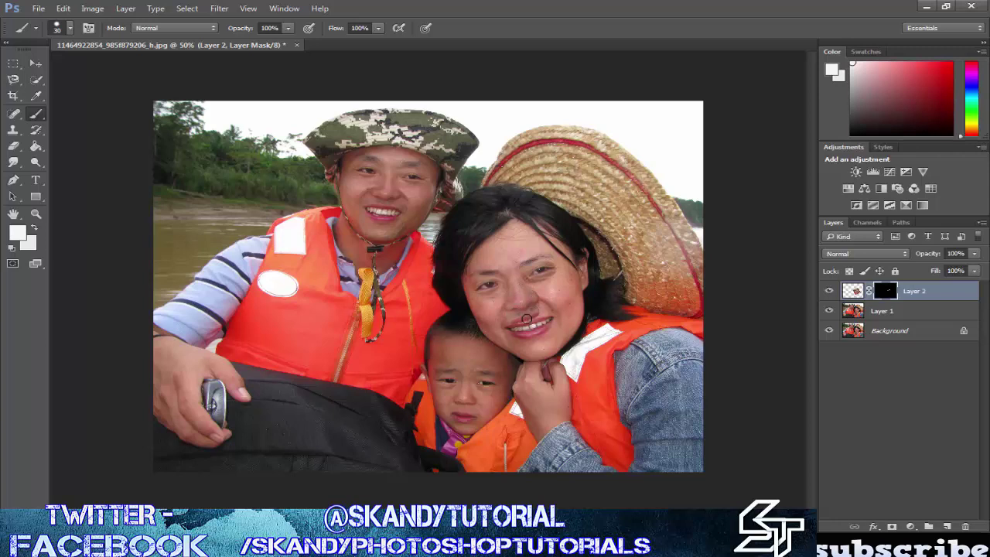
Paint white on Layer 2's mask over the woman's mouth and eyebrows to reveal the pasted facial features
left_click_drag(526, 318, 530, 322)
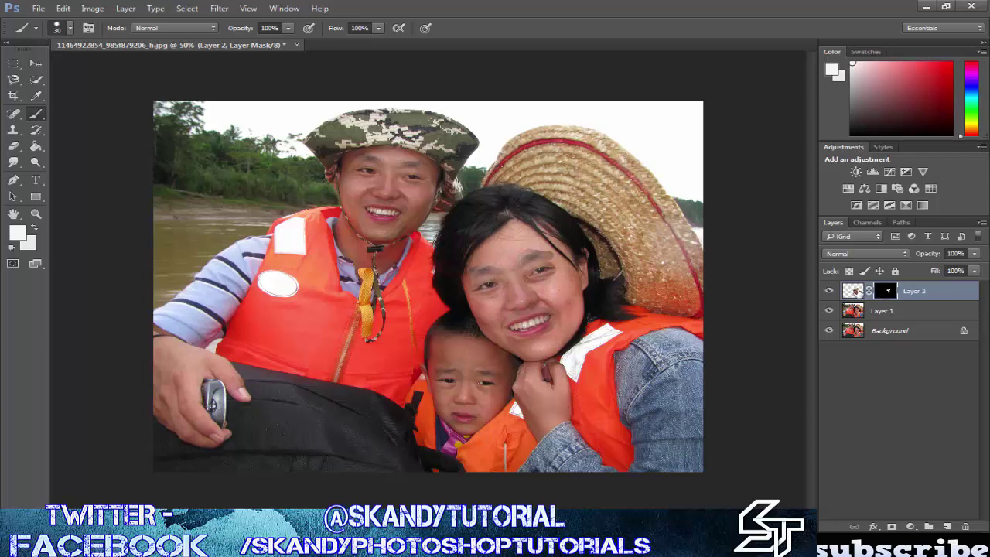
Brighten Layer 2's image with a Curves adjustment, moving an RGB curve point to input 68 and output 74
left_click(854, 291)
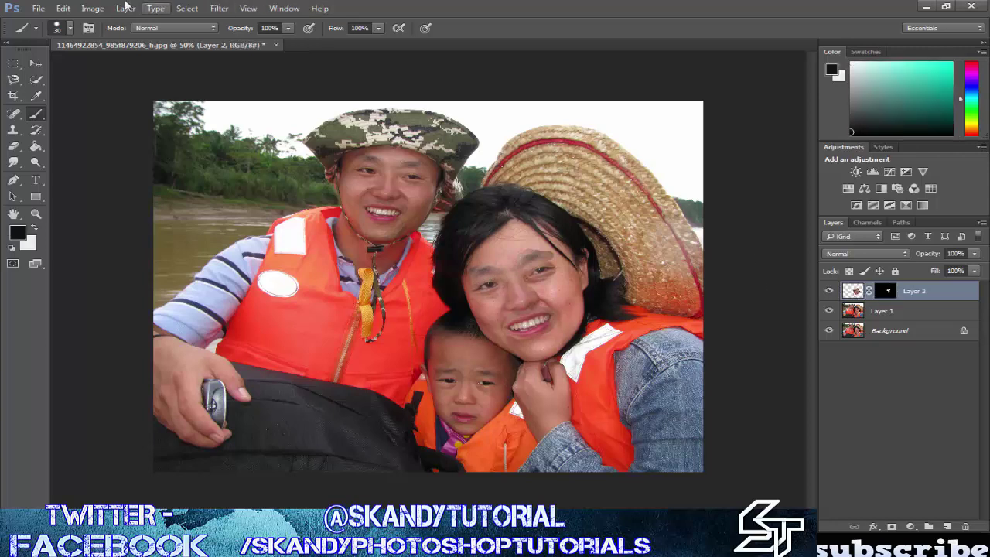
left_click(93, 8)
mouse_move(122, 39)
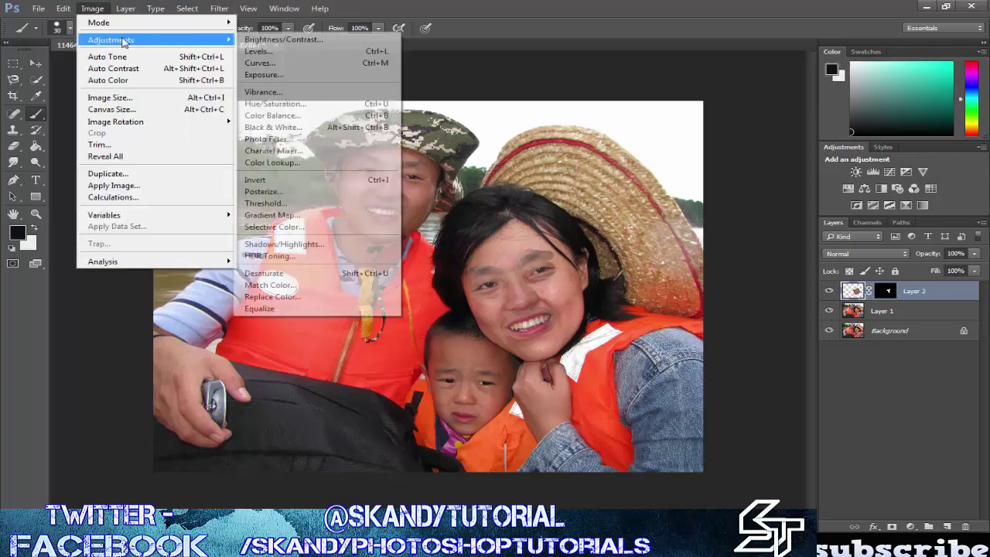
left_click(262, 62)
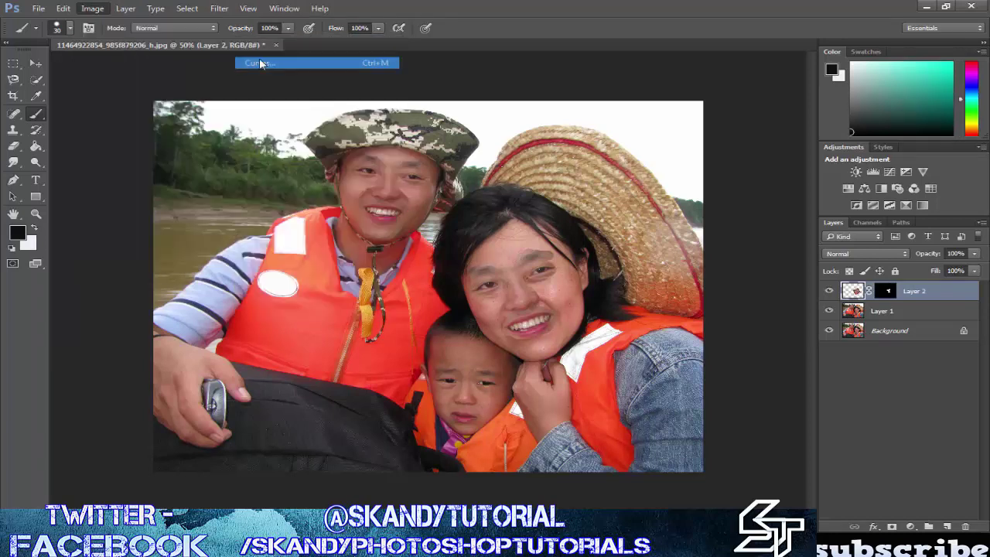
left_click_drag(416, 94, 139, 15)
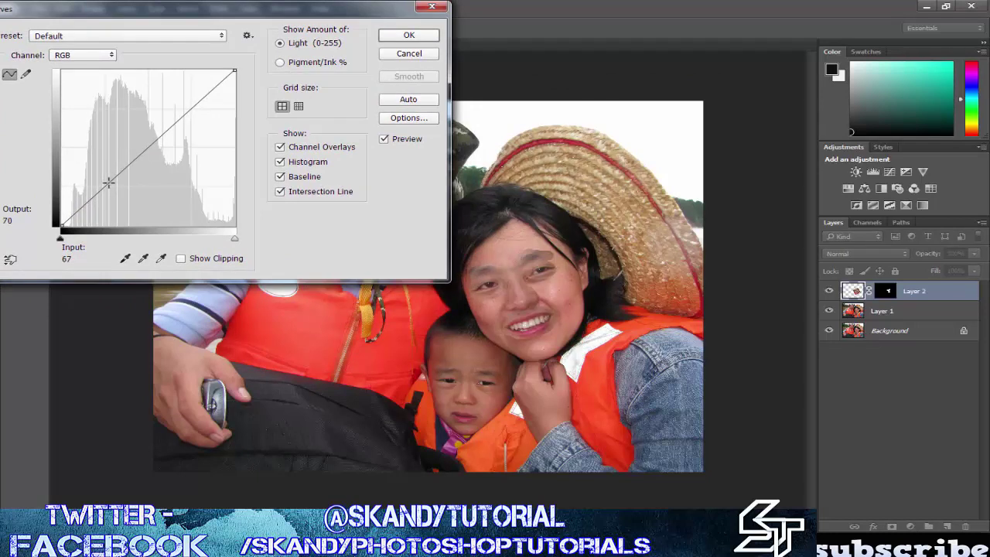
mouse_move(103, 188)
left_mouse_down()
mouse_move(93, 186)
mouse_move(107, 190)
mouse_move(107, 180)
left_mouse_up()
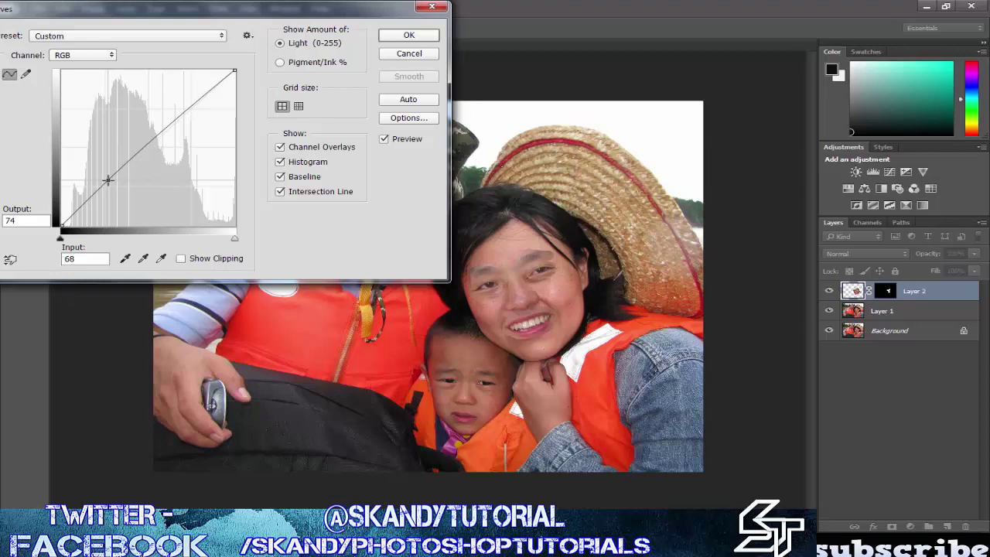
left_click(397, 38)
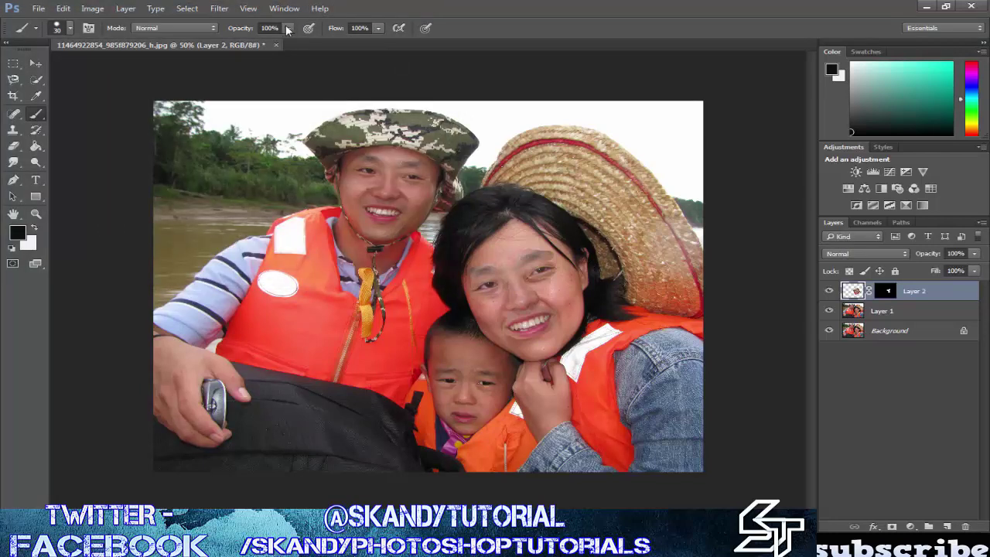
Target Layer 2's mask and set the brush to 50% opacity and 10% flow
left_click(885, 293)
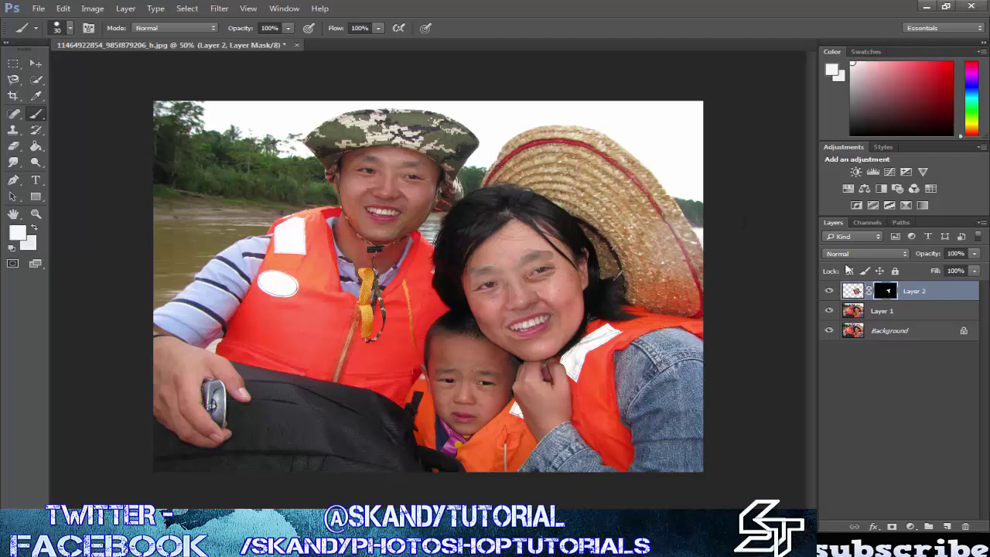
left_click(288, 28)
left_click_drag(285, 45, 270, 44)
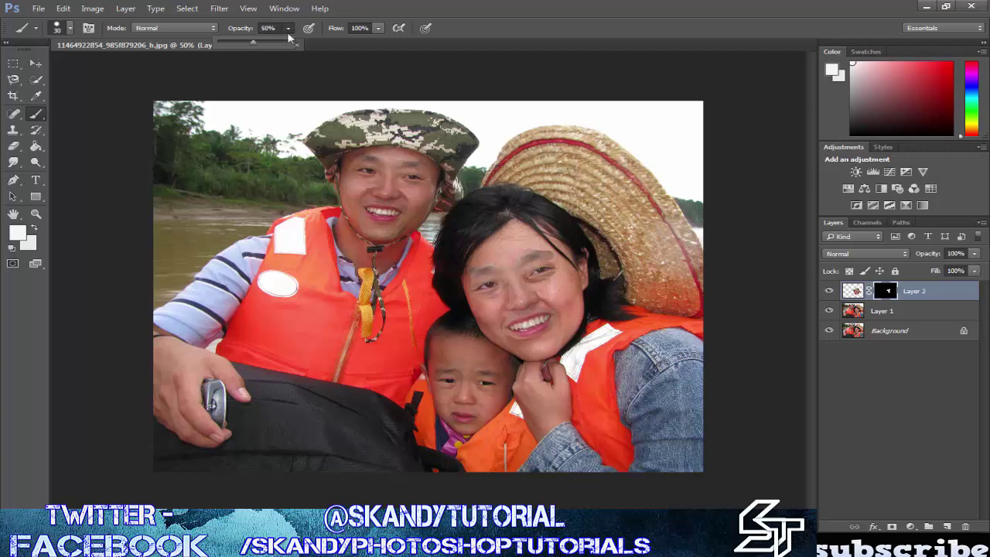
left_click(290, 29)
left_click(379, 29)
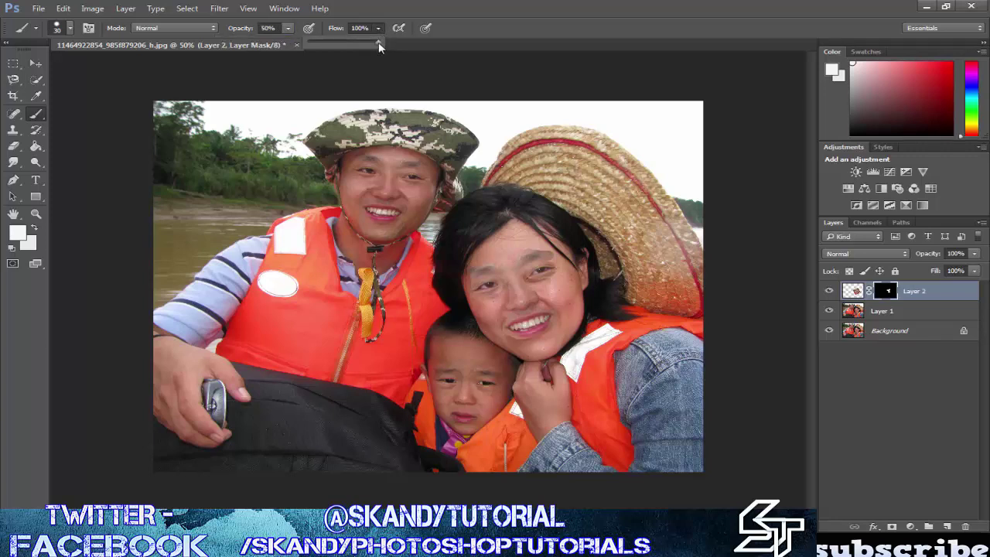
left_click_drag(349, 45, 313, 44)
Switch to a soft round brush tip and enlarge it to 80 px
left_click(70, 28)
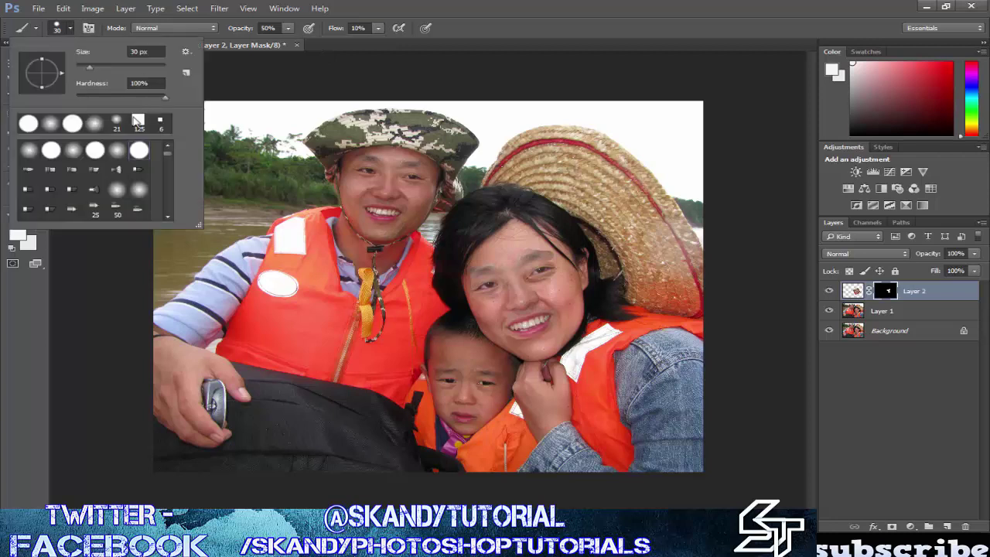
double_click(118, 156)
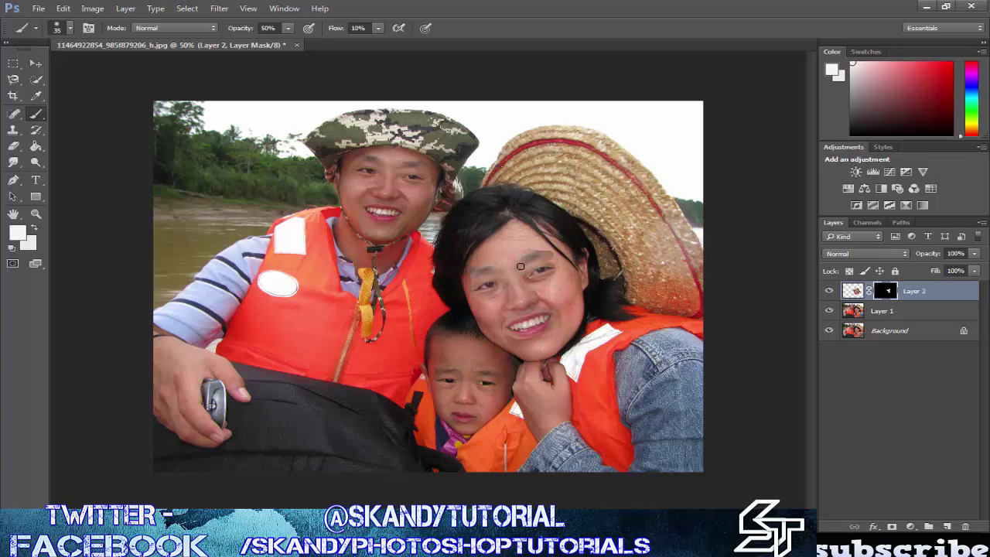
key("bracketright")
key("bracketright")
key("bracketright")
Set the brush flow to 79% and paint white on the mask around the woman's mouth
left_click(379, 29)
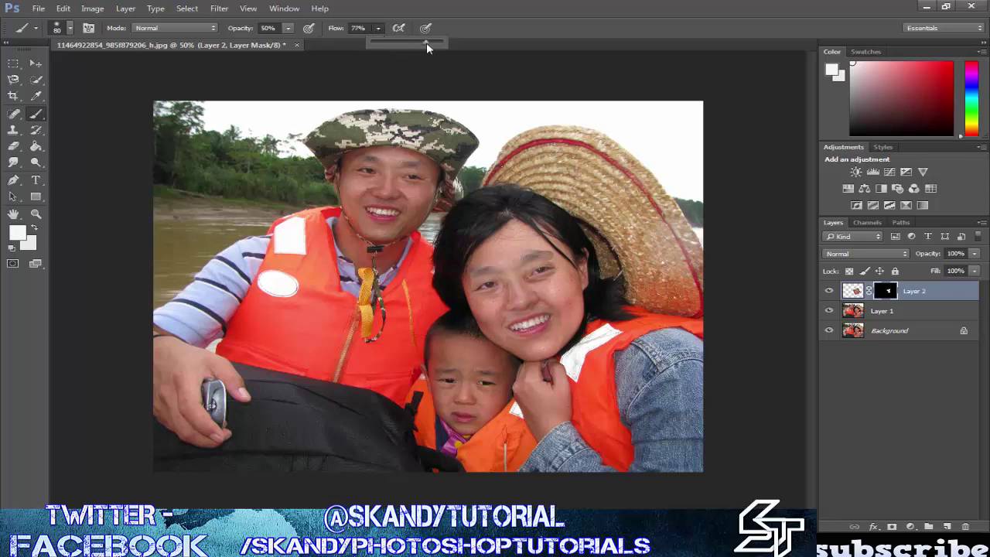
left_click(377, 30)
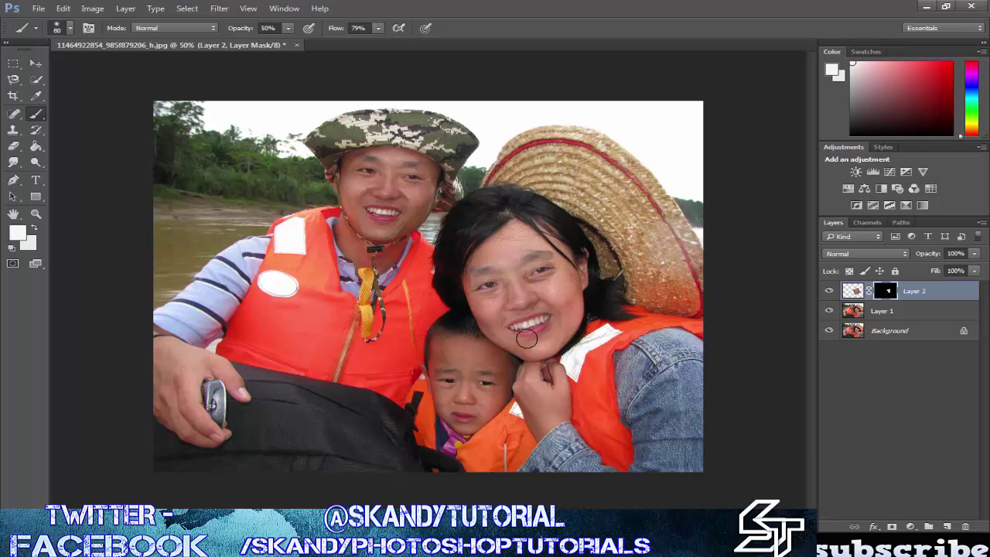
mouse_move(543, 325)
left_mouse_down()
mouse_move(514, 332)
mouse_move(506, 308)
left_mouse_up()
Set the brush flow to 22% and blend the pasted skin into the right-hand cheek on Layer 2's mask
left_click(379, 29)
left_click_drag(381, 44, 337, 44)
left_click(389, 27)
left_click_drag(540, 279, 553, 311)
scroll(560, 310, "up", 8)
scroll(583, 308, "up", 5)
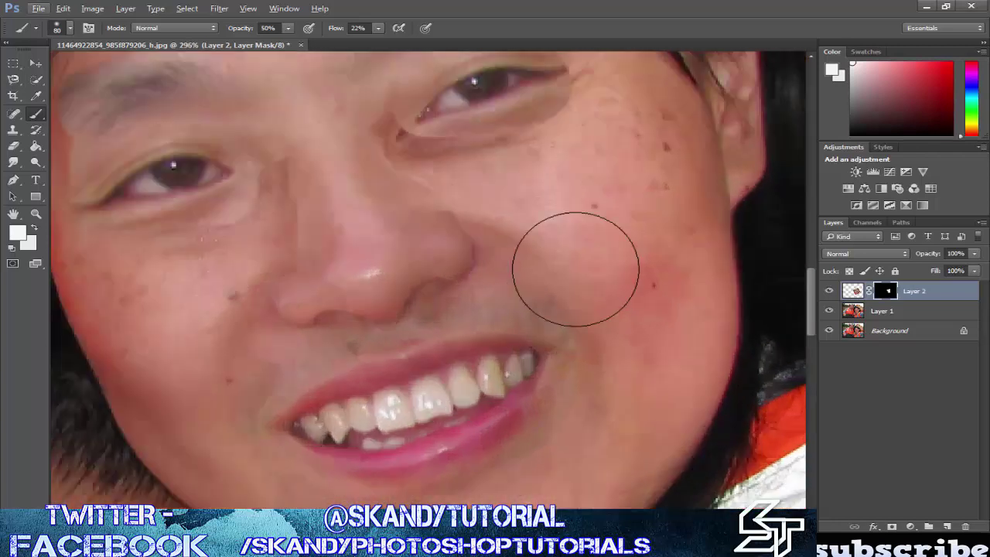
mouse_move(511, 202)
left_mouse_down()
mouse_move(521, 254)
mouse_move(522, 160)
mouse_move(532, 193)
left_mouse_up()
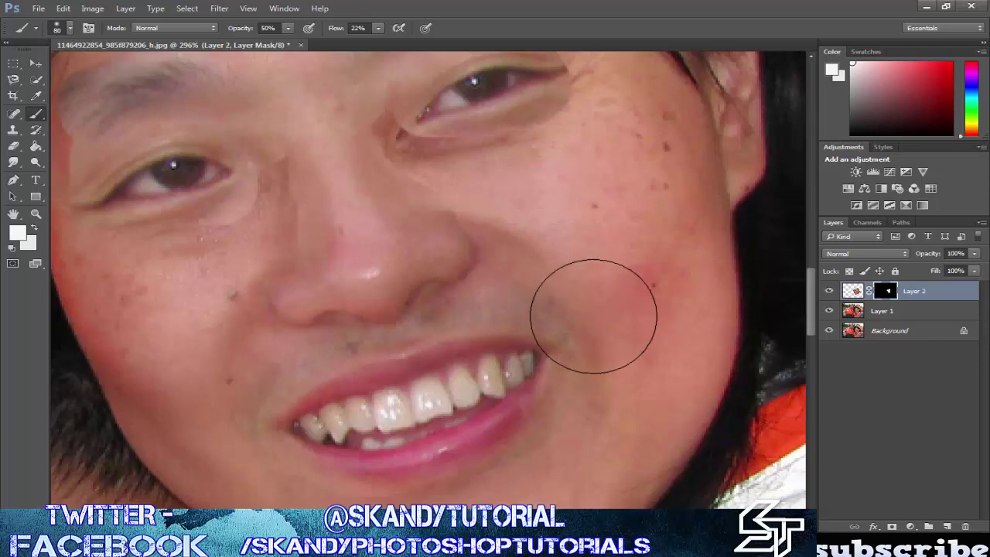
mouse_move(654, 352)
left_mouse_down()
mouse_move(657, 303)
mouse_move(671, 329)
mouse_move(663, 372)
mouse_move(642, 396)
mouse_move(665, 346)
mouse_move(664, 314)
mouse_move(638, 313)
mouse_move(611, 255)
left_mouse_up()
Paint black on the mask over the right-hand cheek at 9% opacity and 12% flow to soften the blend
scroll(626, 255, "up", 3)
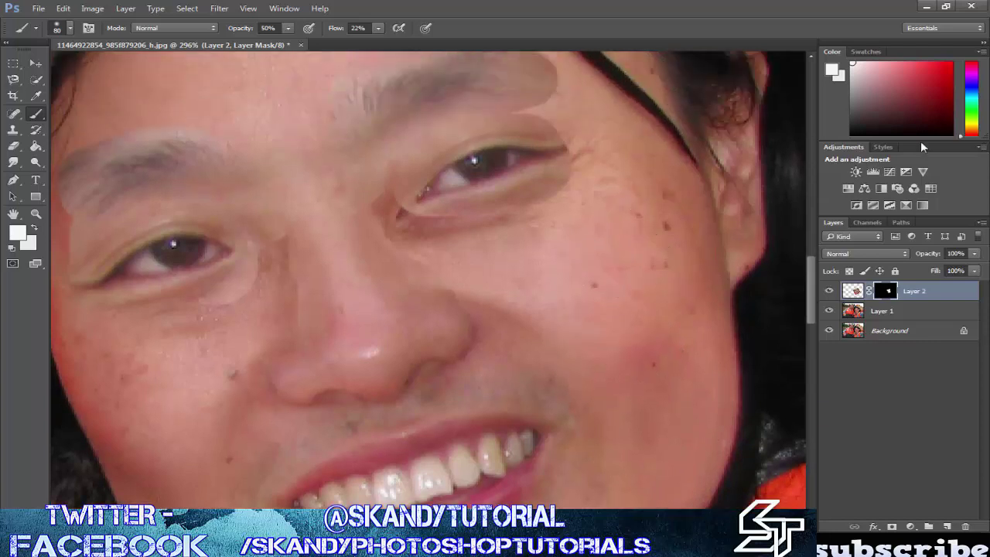
key("d")
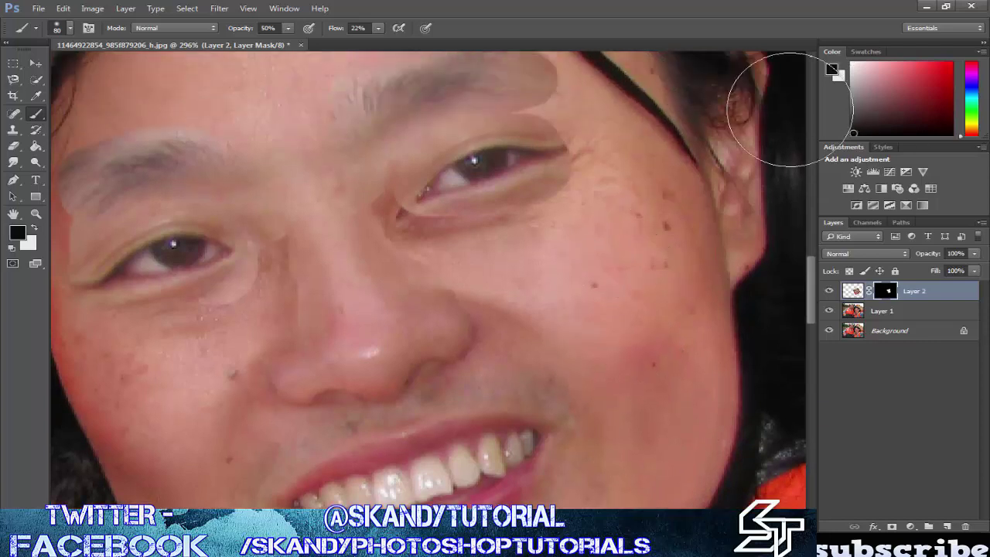
left_click(289, 29)
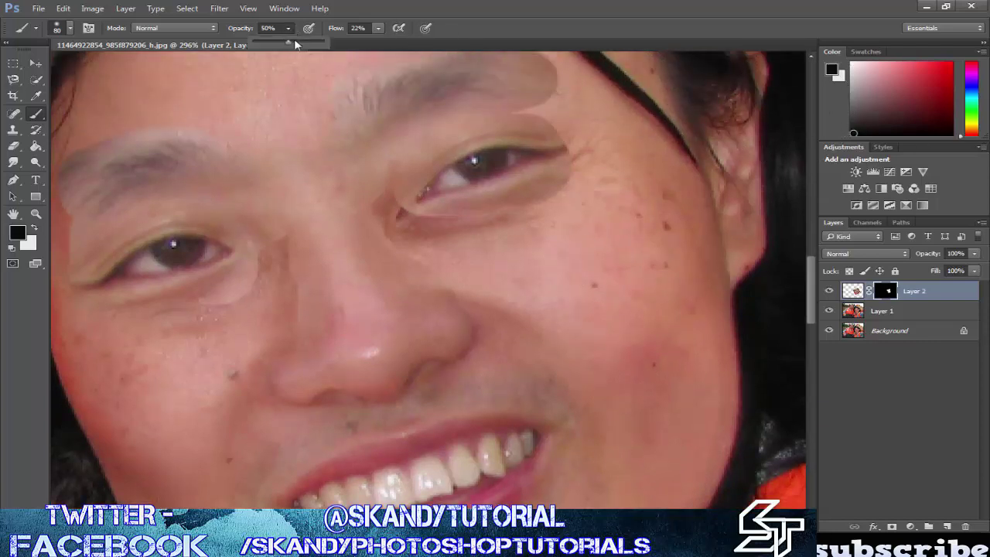
left_click_drag(278, 42, 259, 44)
left_click(377, 34)
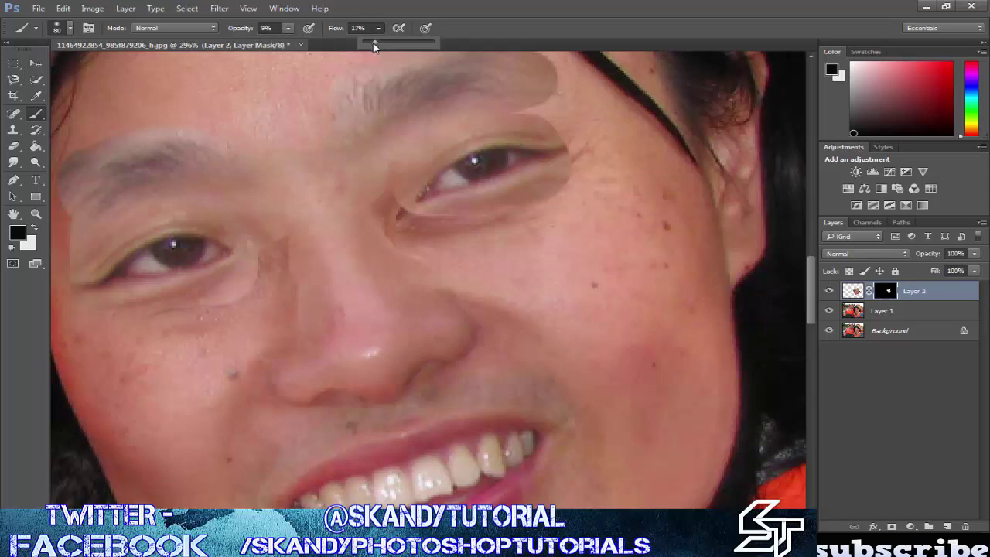
left_click_drag(378, 43, 372, 46)
left_click(378, 31)
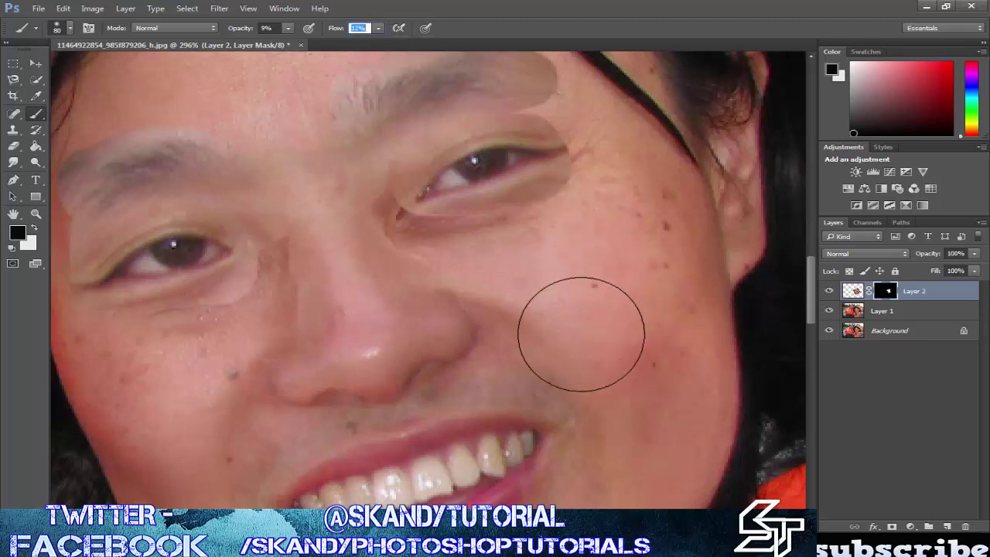
mouse_move(581, 334)
left_mouse_down()
mouse_move(506, 270)
mouse_move(501, 278)
mouse_move(587, 367)
mouse_move(630, 449)
mouse_move(620, 457)
mouse_move(634, 458)
mouse_move(611, 377)
mouse_move(564, 285)
mouse_move(535, 272)
mouse_move(587, 252)
mouse_move(564, 250)
mouse_move(575, 256)
mouse_move(537, 272)
mouse_move(550, 282)
mouse_move(625, 249)
left_mouse_up()
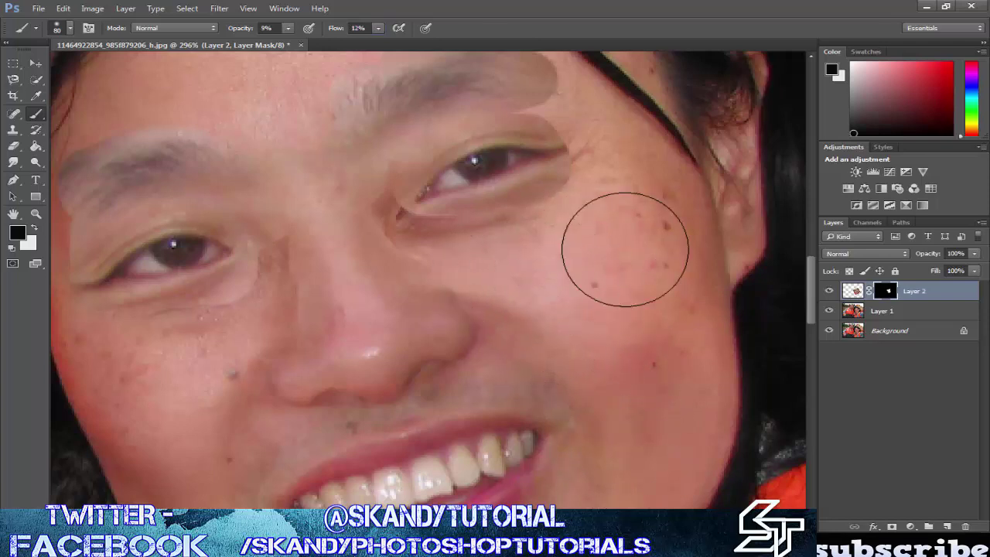
Paint white on the mask around the right-hand eye's outer corner, using 61% opacity and 28% flow
scroll(517, 180, "up", 2)
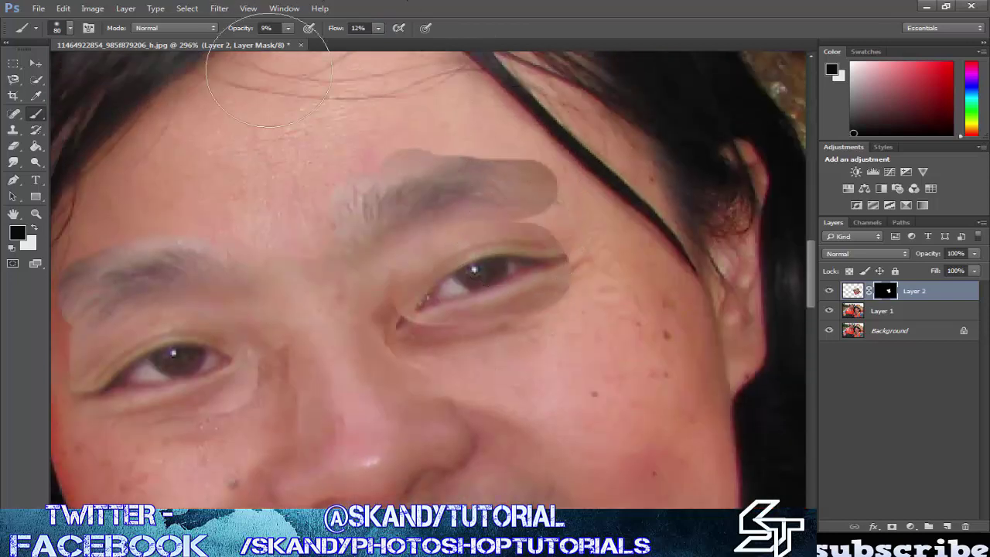
left_click(289, 29)
left_click_drag(288, 45, 391, 48)
left_click(289, 31)
left_click(379, 29)
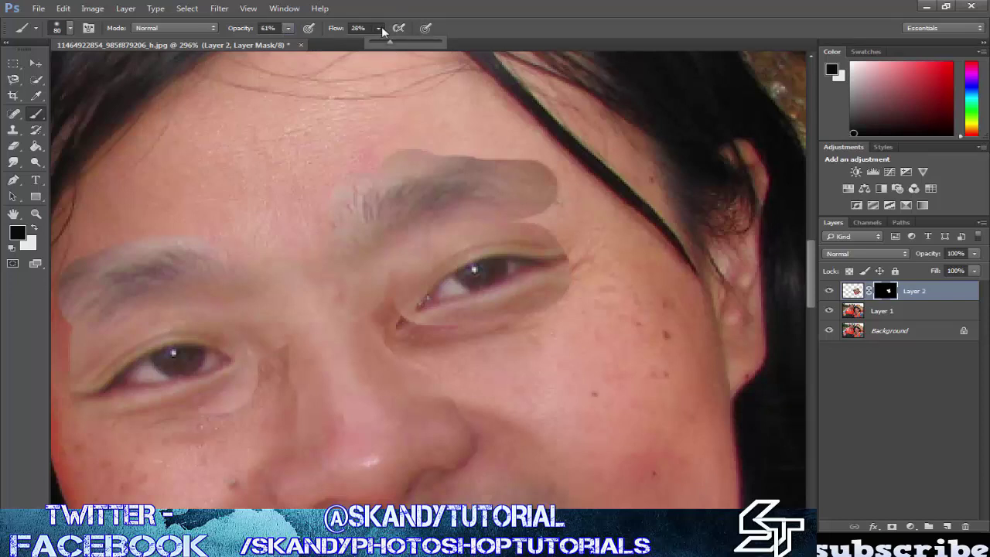
left_click(378, 29)
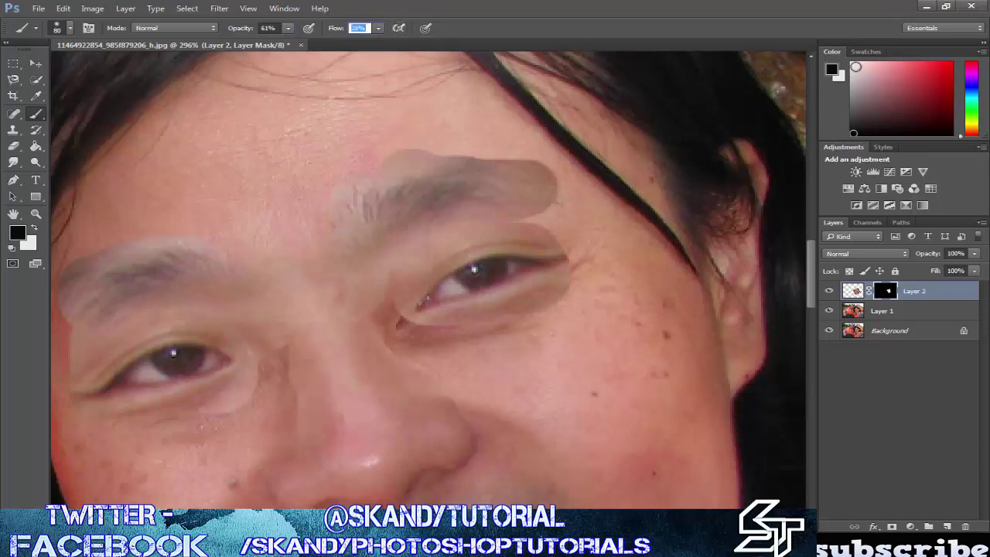
left_click(851, 64)
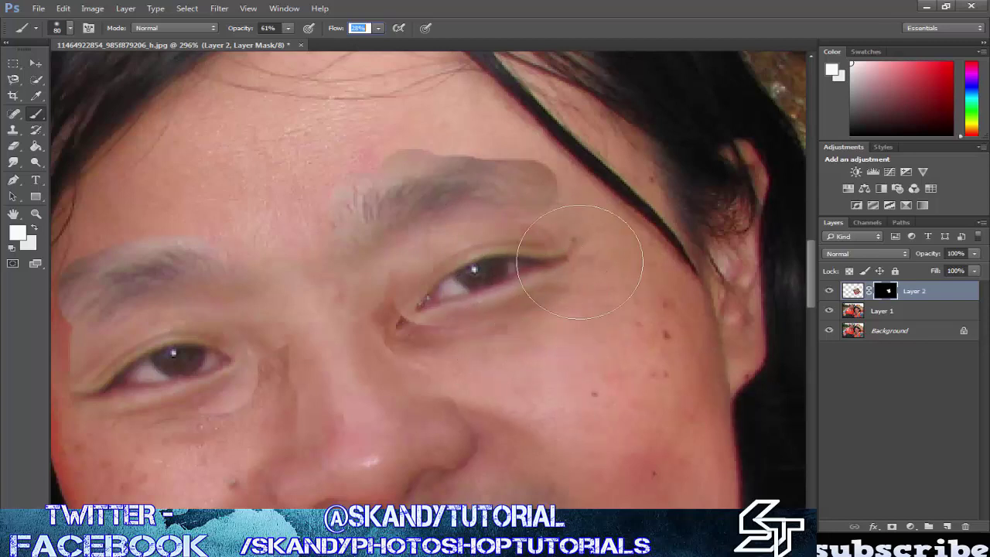
key("Return")
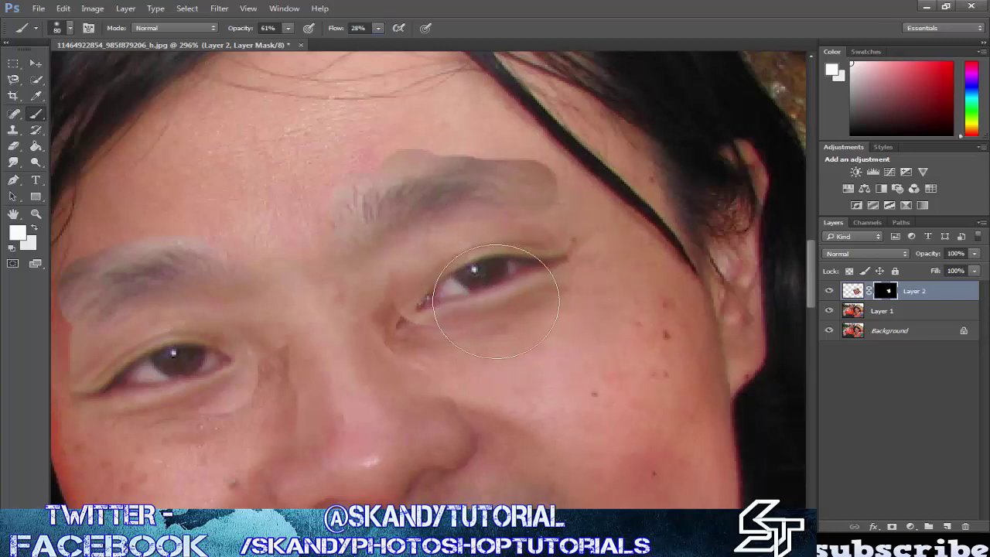
Set the brush to 66% flow and 90% opacity and paint the mask beneath the right-hand eye to its inner corner
left_click(380, 28)
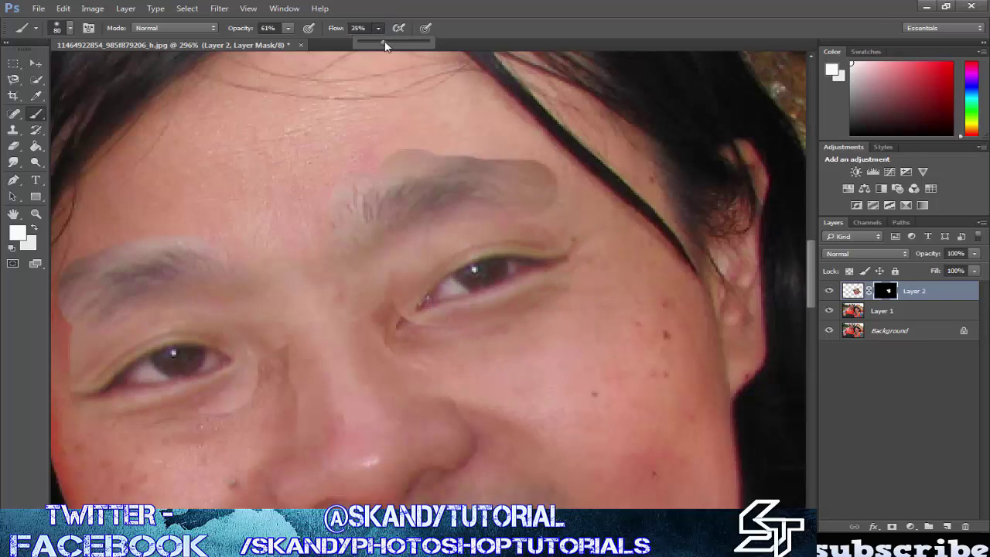
left_click_drag(385, 46, 404, 47)
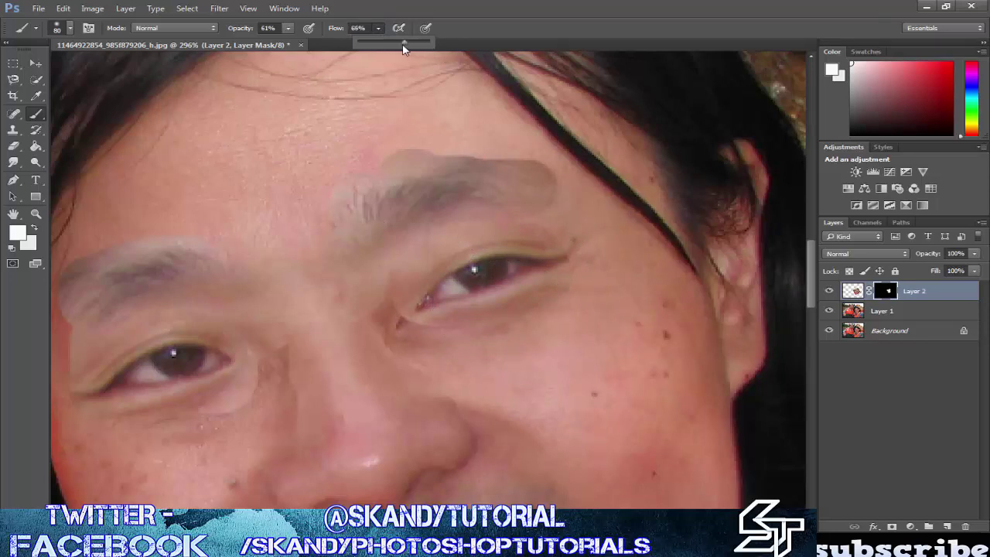
left_click(289, 28)
left_click_drag(291, 43, 311, 43)
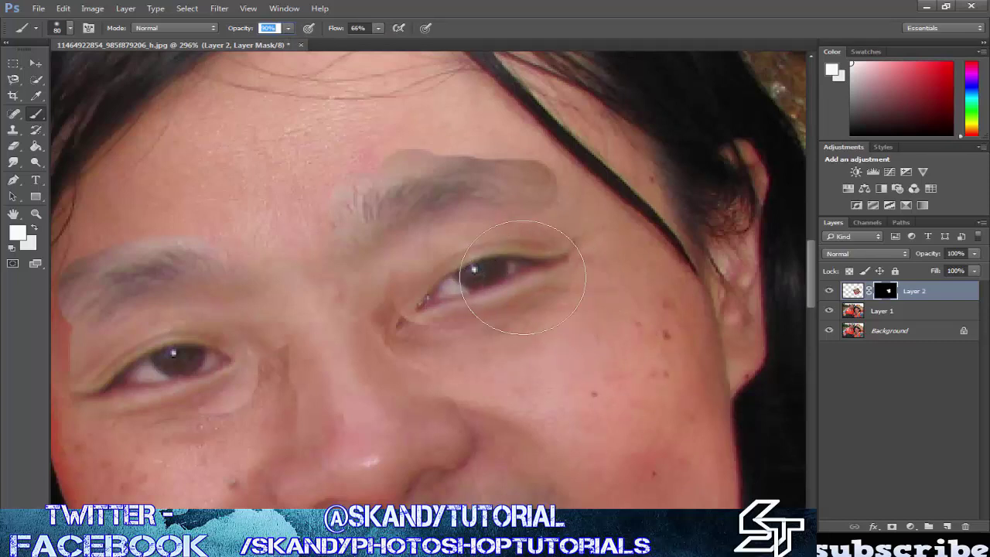
mouse_move(521, 280)
left_mouse_down()
mouse_move(486, 296)
mouse_move(494, 271)
mouse_move(446, 307)
mouse_move(440, 298)
mouse_move(370, 311)
mouse_move(352, 304)
mouse_move(431, 273)
mouse_move(389, 309)
mouse_move(428, 318)
left_mouse_up()
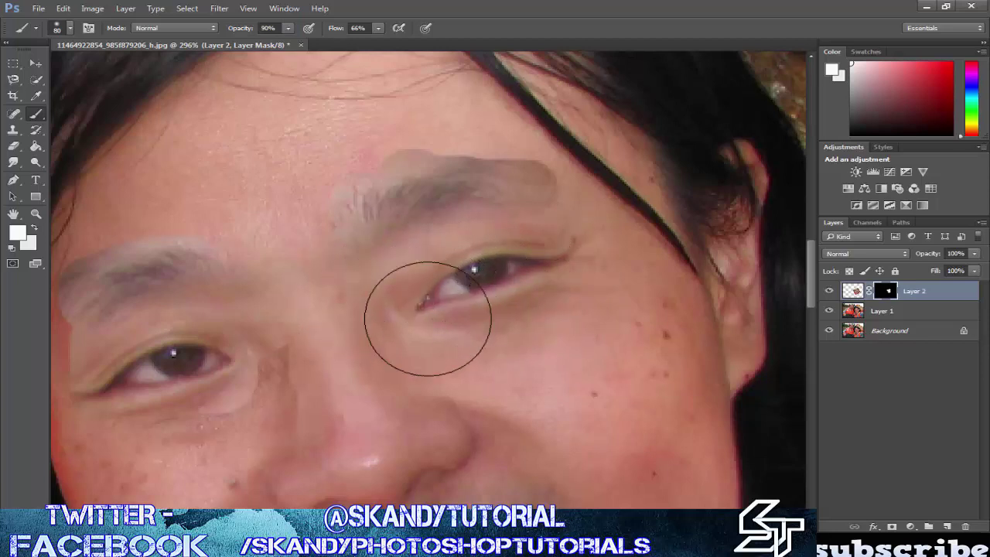
Lower the brush flow to 21% and blend the mask edge around the right-hand eyebrow
left_click(379, 27)
left_click_drag(378, 47, 347, 49)
left_click(387, 36)
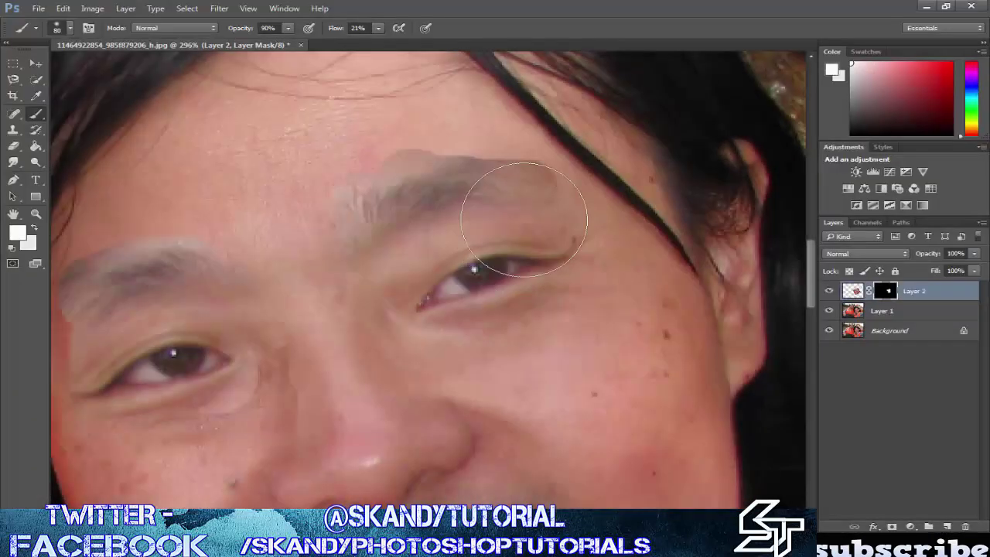
mouse_move(375, 116)
left_mouse_down()
mouse_move(302, 177)
mouse_move(433, 129)
mouse_move(465, 165)
mouse_move(384, 187)
left_mouse_up()
Reduce the brush to 35 px and touch up the mask at the right-hand eyebrow's outer end
key("p")
key("b")
key("bracketleft")
key("bracketleft")
key("bracketleft")
key("bracketleft")
key("bracketleft")
key("bracketleft")
mouse_move(541, 171)
left_mouse_down()
mouse_move(506, 152)
mouse_move(532, 161)
left_mouse_up()
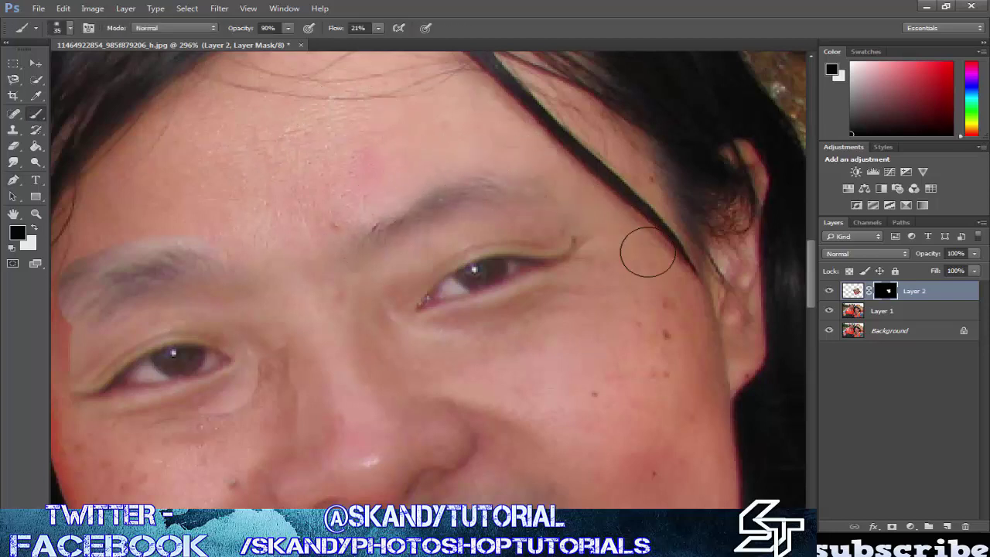
Paint white on Layer 2's mask around the left-hand eyebrow and its outer end to blend the pasted face's edge
key("x")
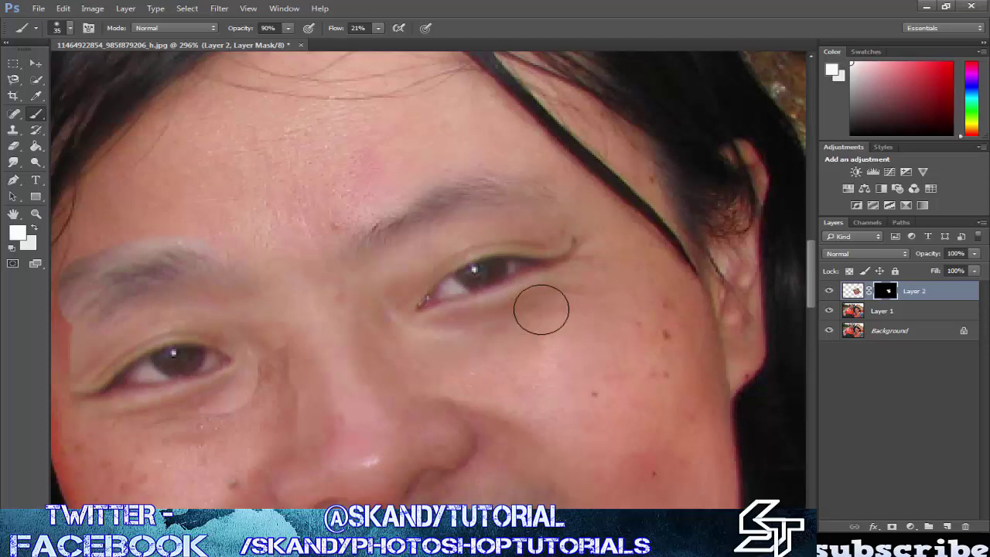
mouse_move(305, 255)
left_mouse_down()
mouse_move(268, 263)
mouse_move(240, 248)
mouse_move(161, 235)
left_mouse_up()
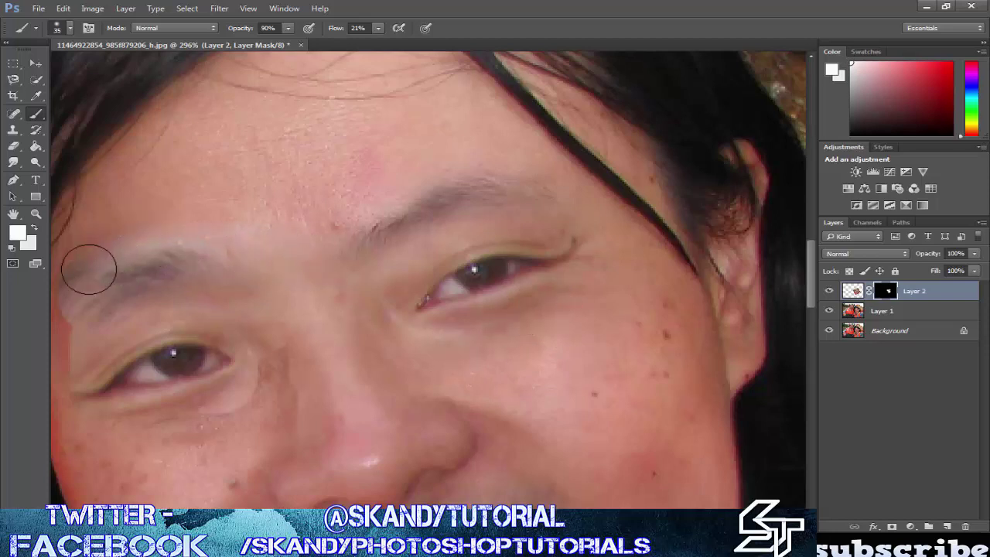
scroll(243, 393, "down", 9)
left_click_drag(243, 404, 553, 390)
scroll(553, 390, "up", 10)
mouse_move(375, 322)
left_mouse_down()
mouse_move(390, 250)
mouse_move(380, 276)
mouse_move(385, 420)
mouse_move(403, 481)
mouse_move(354, 340)
mouse_move(356, 285)
left_mouse_up()
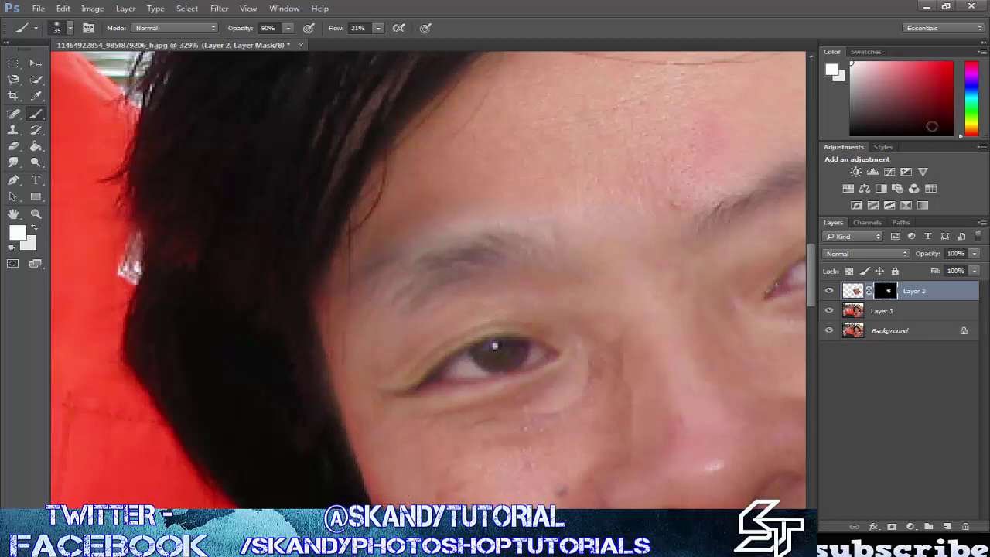
key("x")
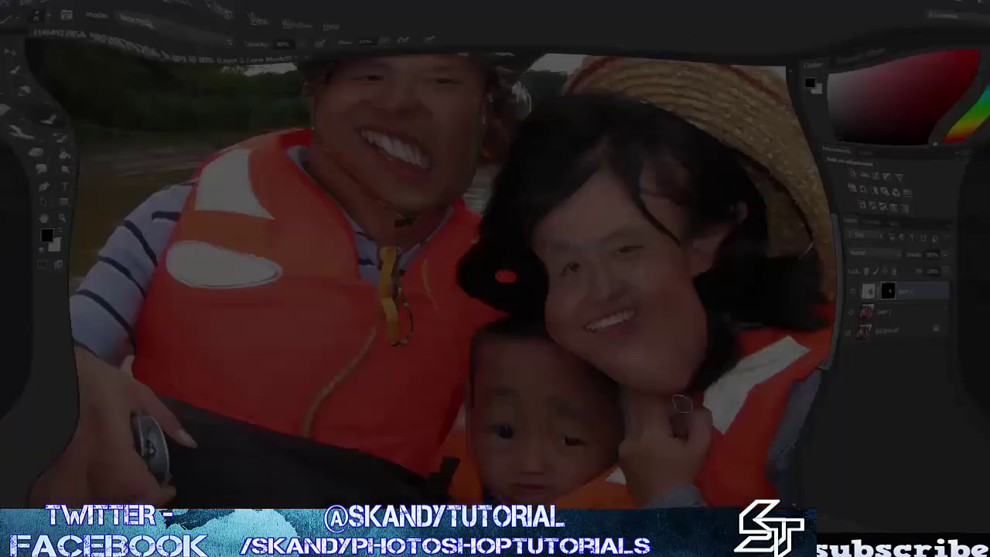
scroll(427, 280, "right", 3)
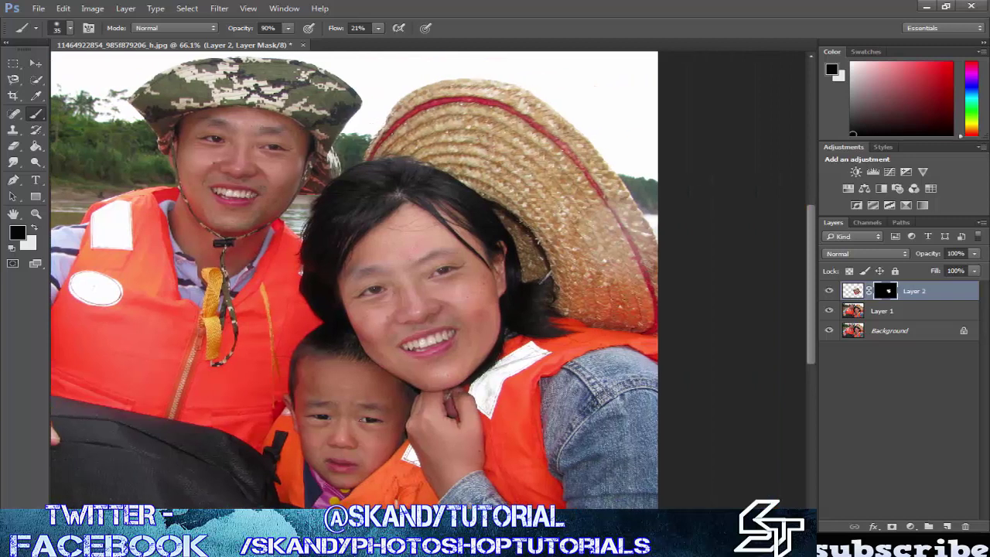
Switch editing from Layer 2's mask to its image
left_click(853, 291)
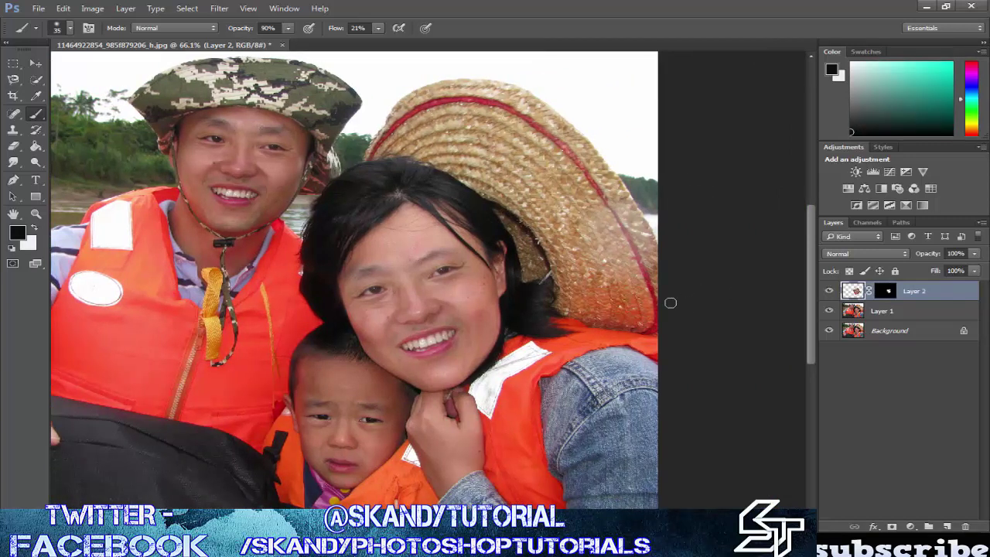
left_click(93, 9)
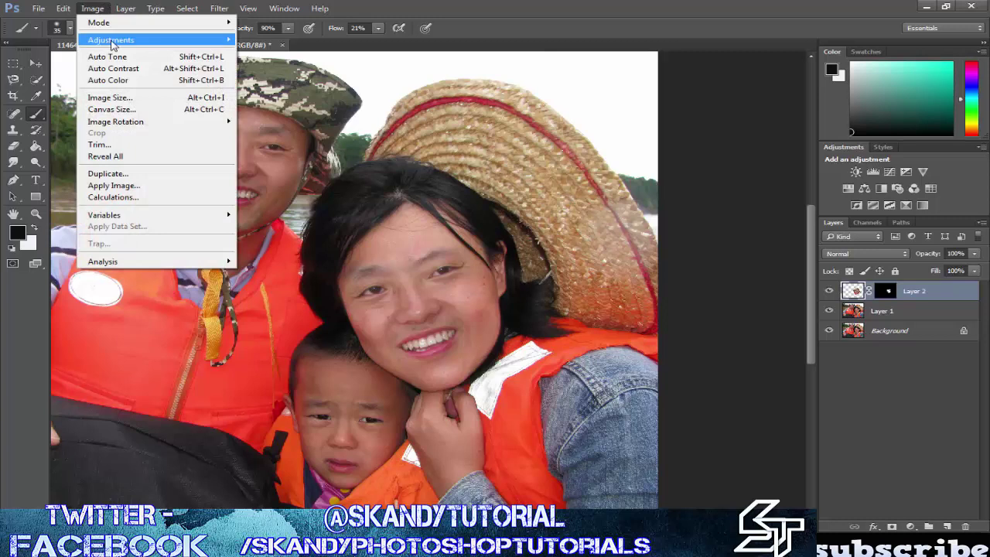
mouse_move(112, 40)
left_click(257, 52)
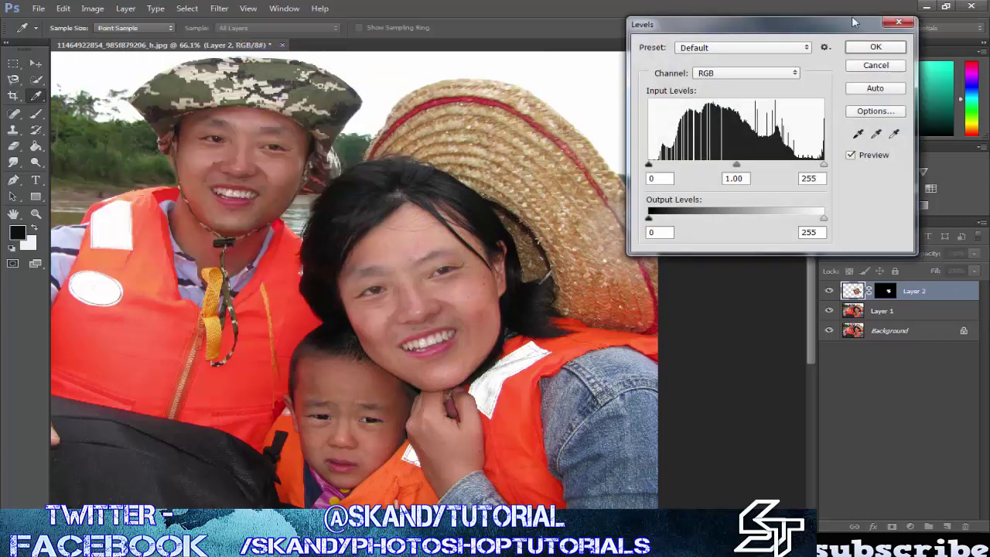
left_click(895, 25)
Darken Layer 2's image with a Curves adjustment, placing an RGB curve point at input 77, output 57
left_click(92, 9)
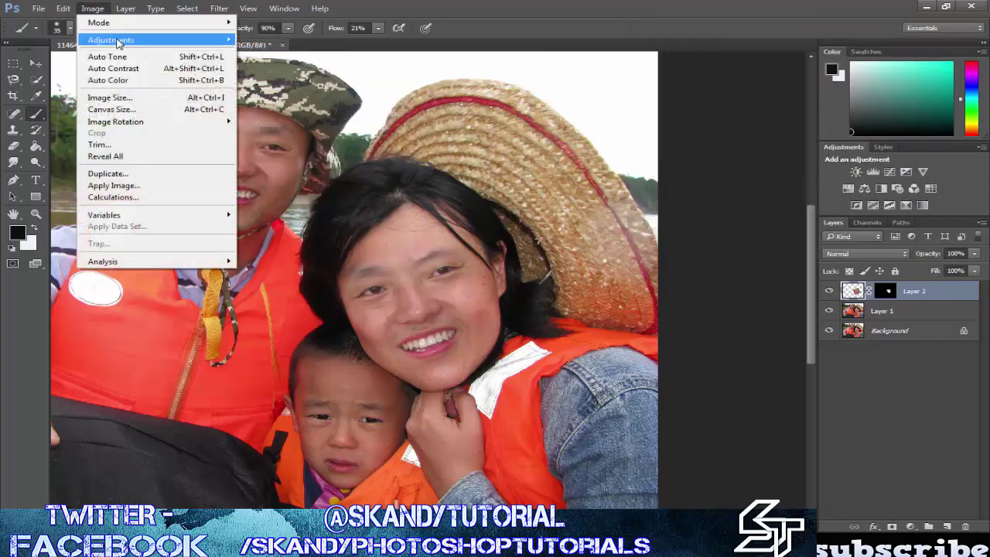
mouse_move(184, 40)
left_click(259, 62)
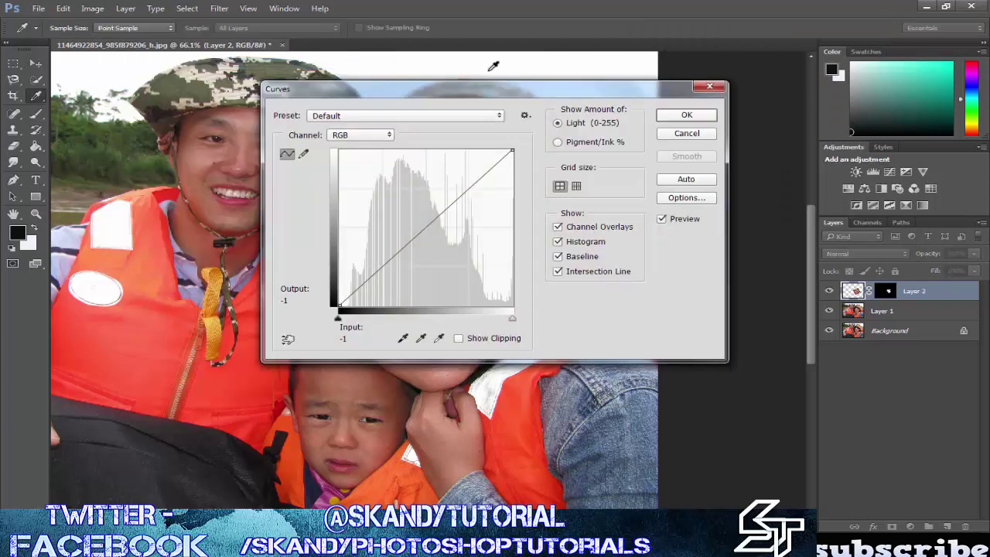
left_click_drag(506, 91, 796, 71)
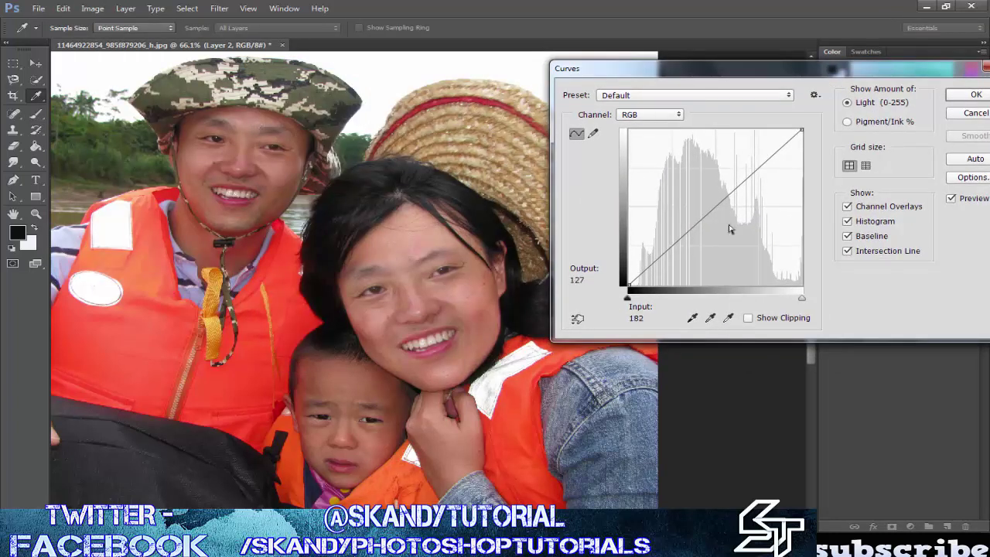
mouse_move(678, 241)
left_mouse_down()
mouse_move(663, 245)
mouse_move(681, 250)
left_mouse_up()
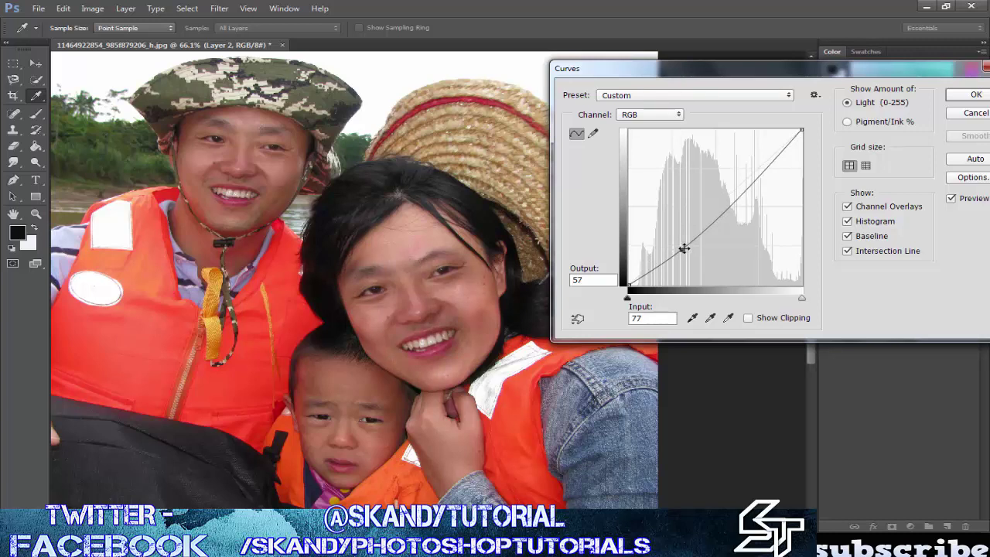
left_click(965, 96)
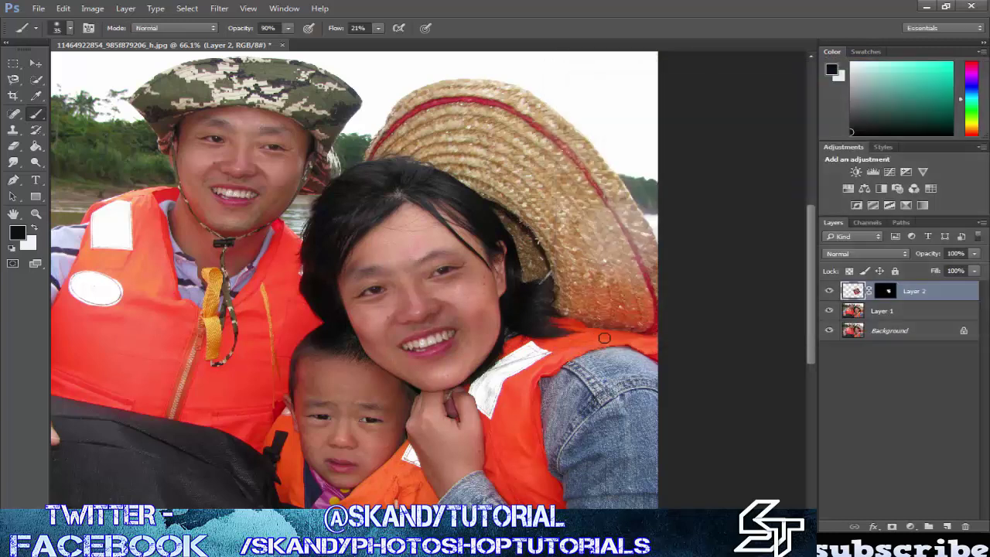
Paint black on Layer 2's mask from beside the woman's nose up to below the left-hand eye
scroll(513, 186, "up", 6)
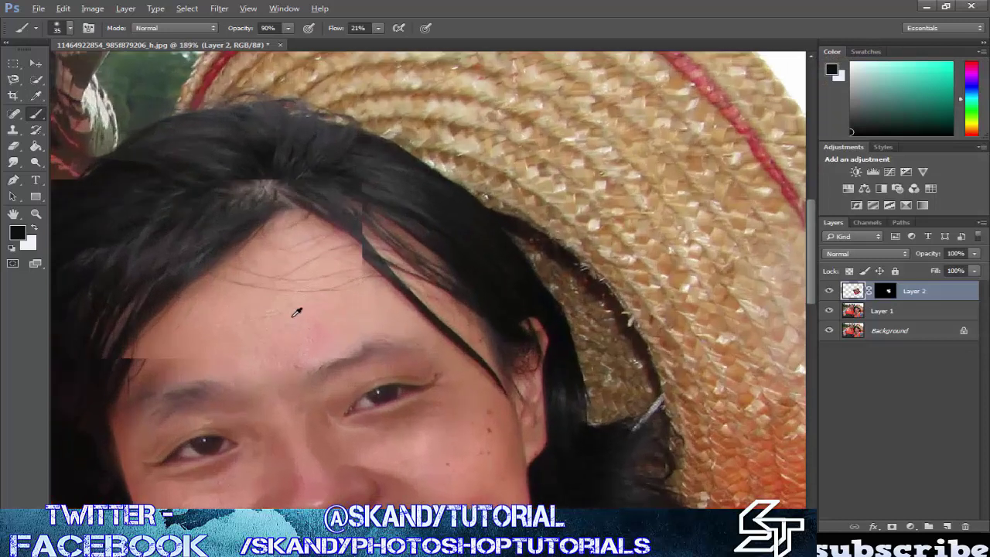
scroll(281, 311, "down", 5)
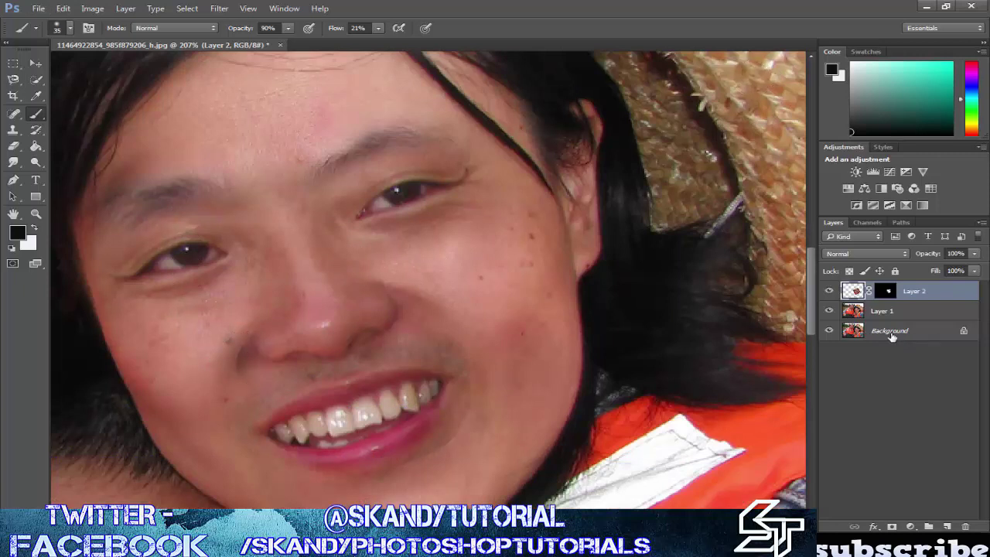
left_click(885, 294)
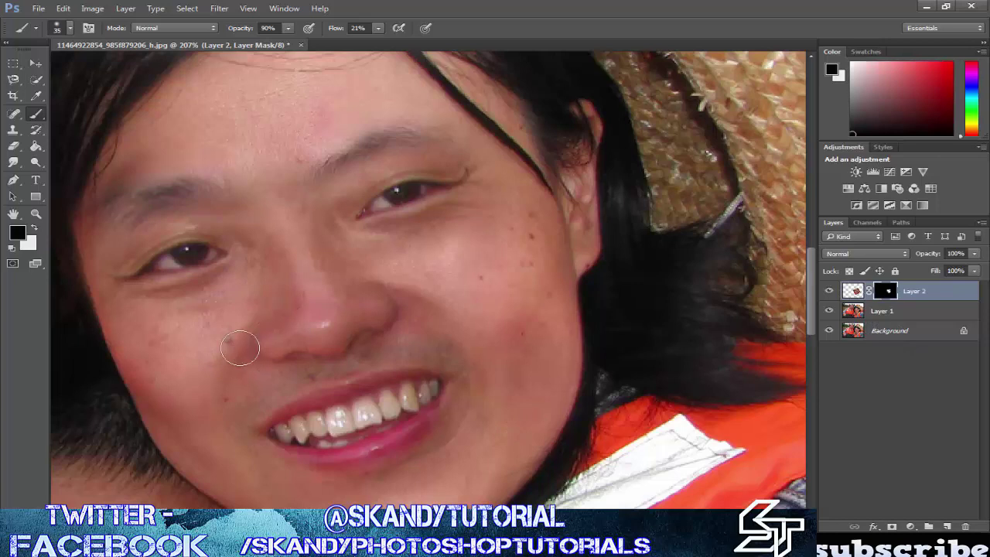
mouse_move(240, 347)
left_mouse_down()
mouse_move(227, 409)
mouse_move(216, 303)
mouse_move(181, 309)
mouse_move(189, 313)
left_mouse_up()
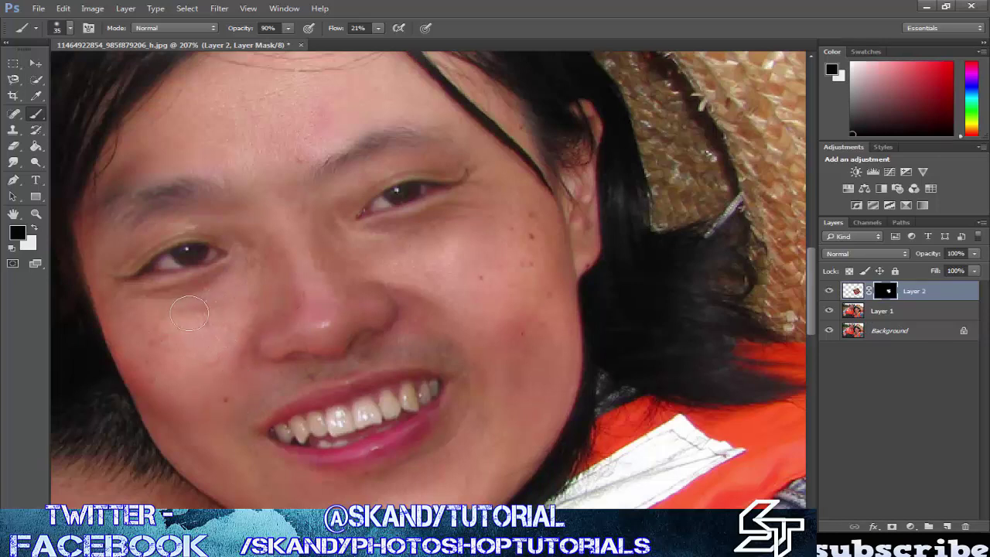
Paint white on the mask from below the left-hand eye down the cheek beside the nose
key("x")
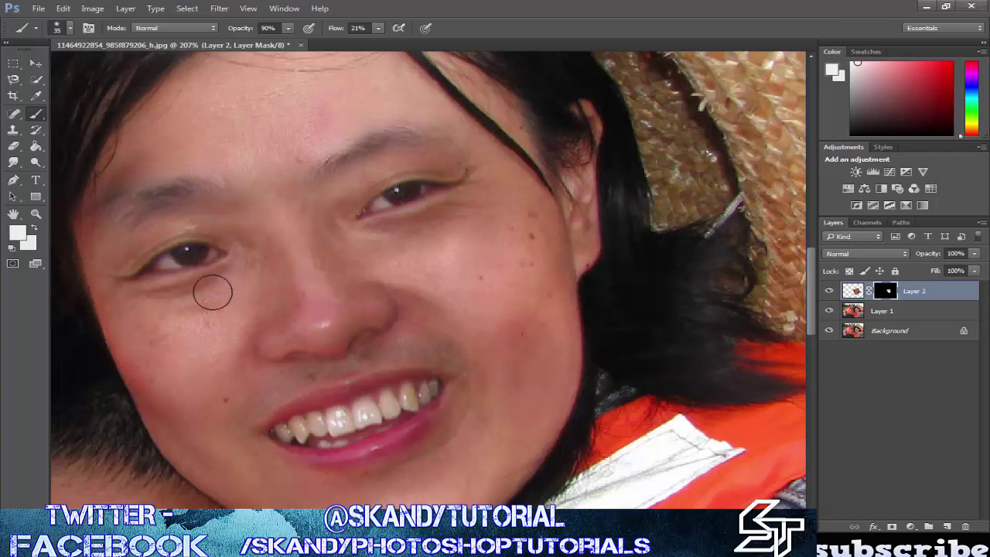
mouse_move(198, 310)
left_mouse_down()
mouse_move(150, 332)
mouse_move(177, 395)
mouse_move(224, 367)
mouse_move(214, 348)
mouse_move(222, 344)
mouse_move(186, 338)
mouse_move(232, 314)
mouse_move(204, 337)
mouse_move(199, 369)
mouse_move(218, 393)
mouse_move(229, 366)
left_mouse_up()
scroll(229, 366, "down", 3)
scroll(229, 366, "down", 4)
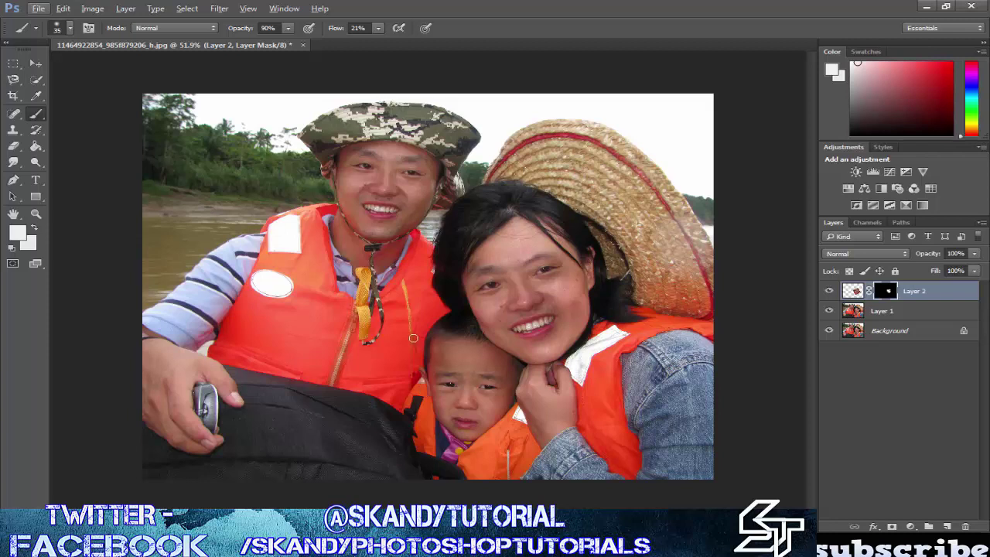
Select the child's face on Layer 1 with a rectangular marquee
left_click(19, 66)
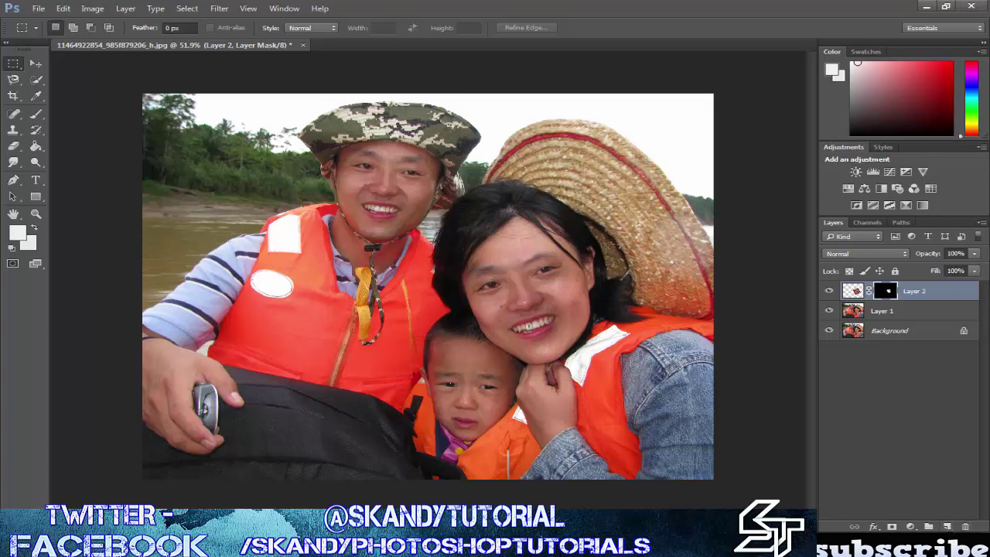
left_click(852, 331)
left_click(855, 316)
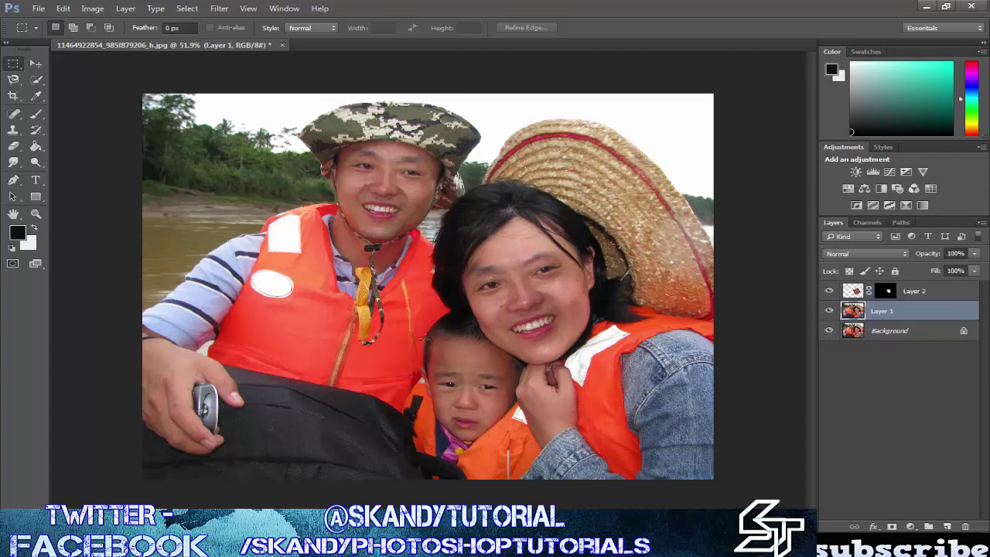
left_click_drag(419, 339, 522, 442)
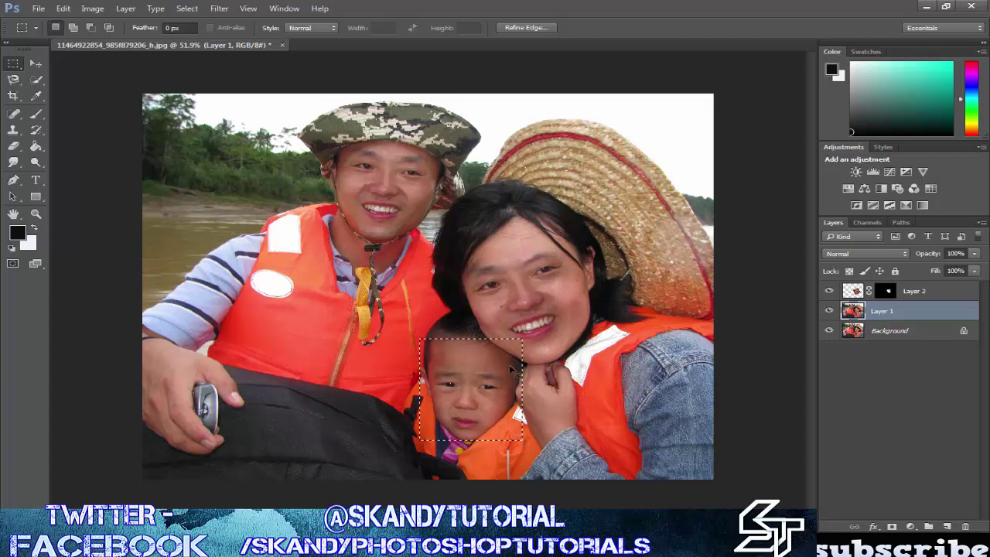
Create a new layer above Layer 2 and paste the copied child's face into it
left_click(931, 299)
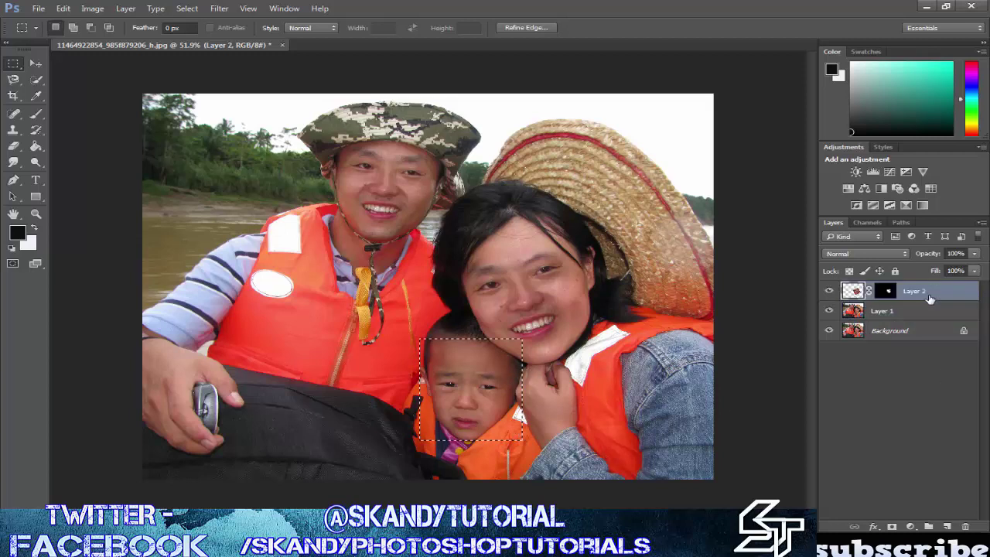
left_click(946, 526)
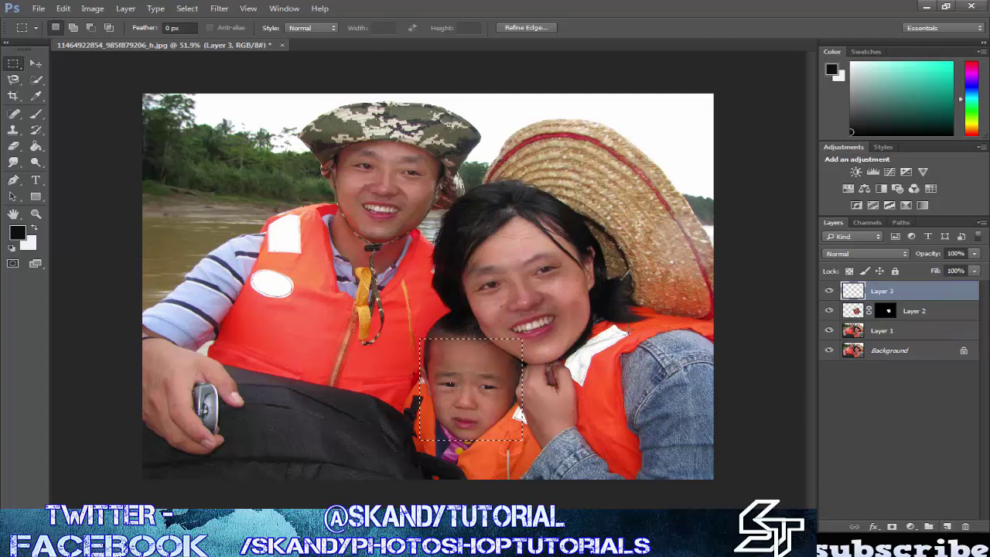
left_click(512, 322)
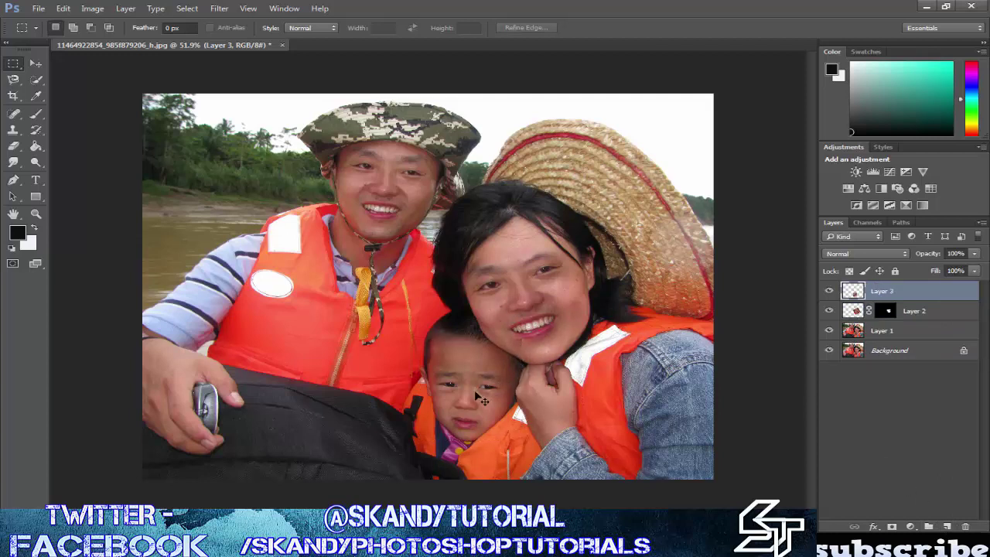
Free-transform the pasted child's face over the man's face and lower its layer opacity to 56%
key("ctrl+t")
left_click_drag(495, 422, 407, 213)
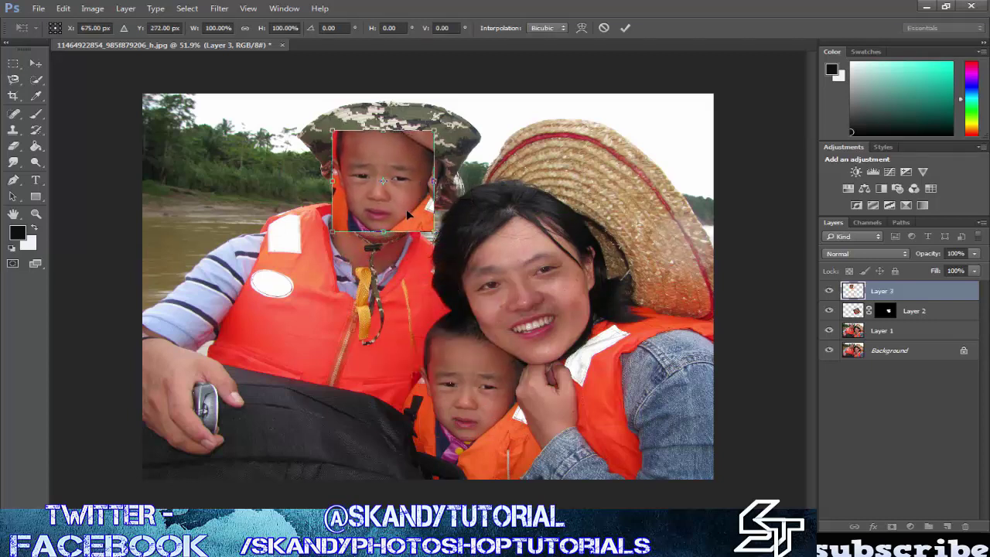
left_click(974, 253)
left_click_drag(976, 269, 945, 269)
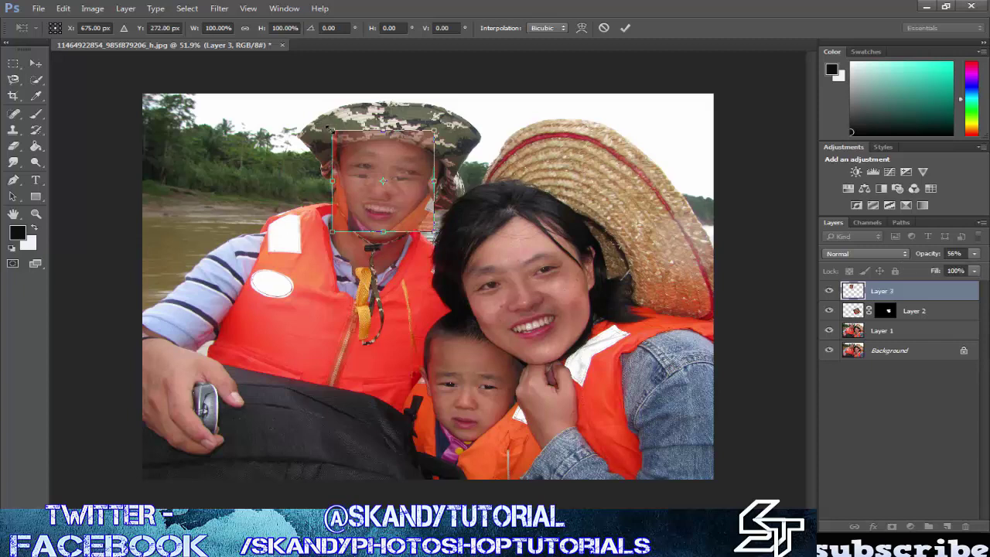
Scale the pasted face to about 121% wide and 123% high, rotate it 4.9°, and align it with the man's features
left_click_drag(332, 131, 296, 117)
left_click_drag(390, 200, 408, 202)
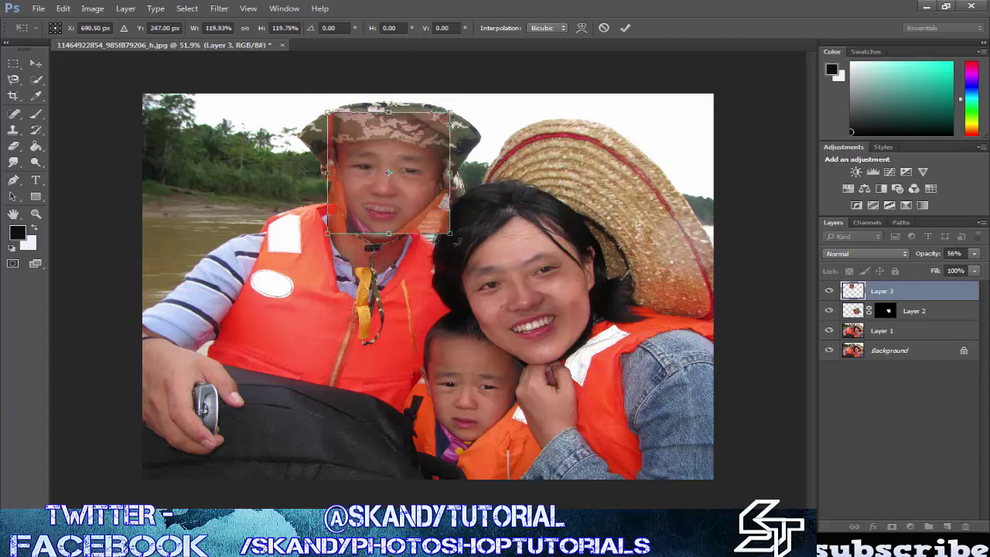
left_click_drag(458, 241, 426, 221)
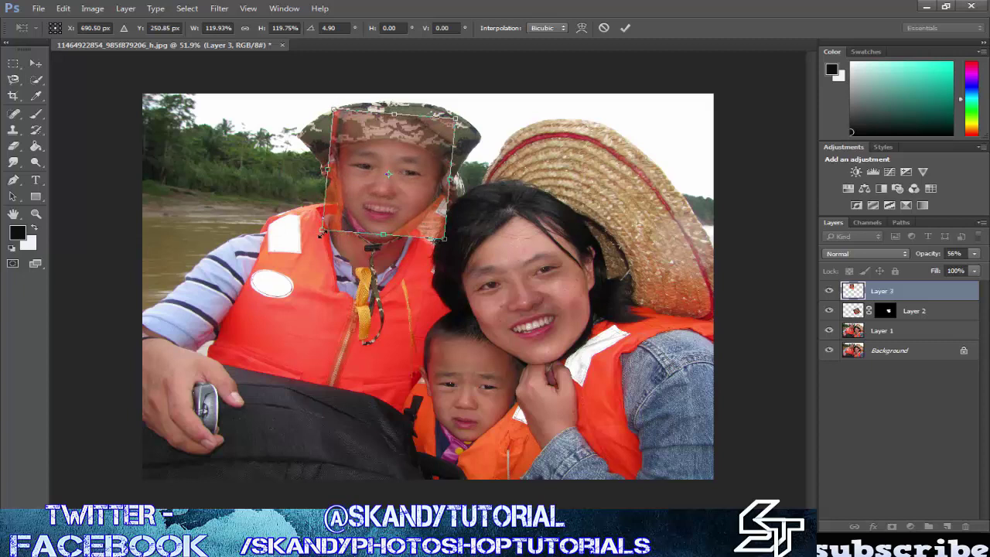
left_click_drag(323, 232, 323, 235)
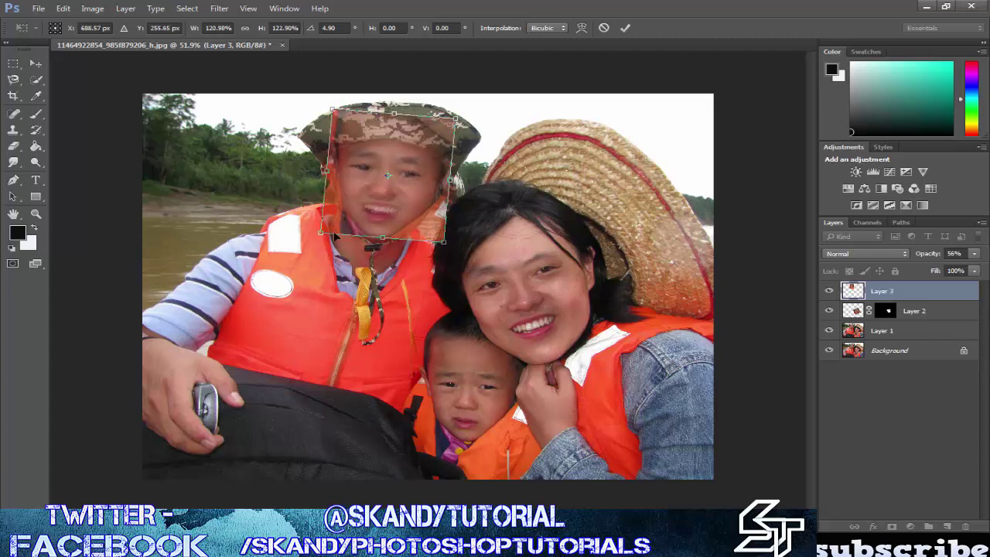
left_click(627, 29)
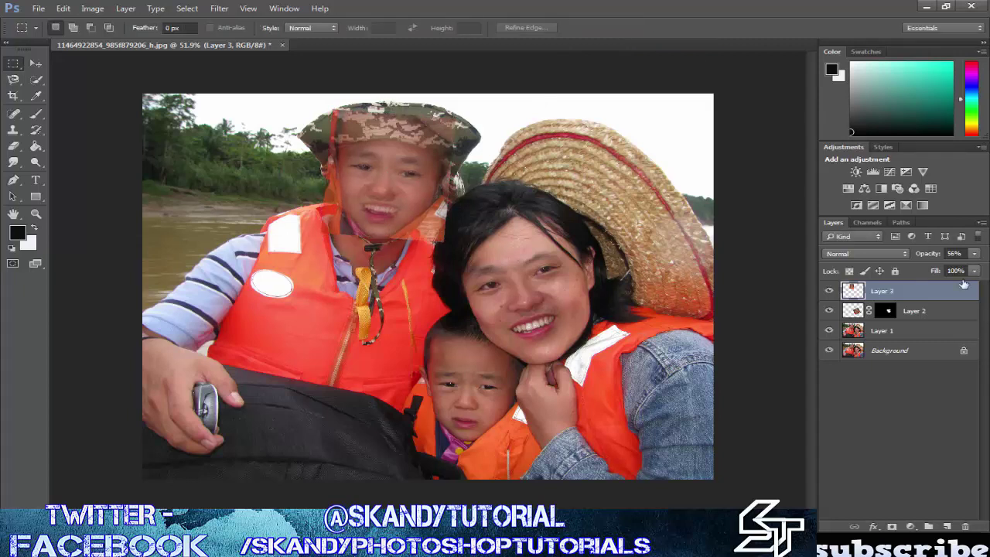
Restore Layer 3 to 100% opacity and give it an inverted, all-black layer mask
left_click(974, 253)
left_click_drag(953, 266, 976, 267)
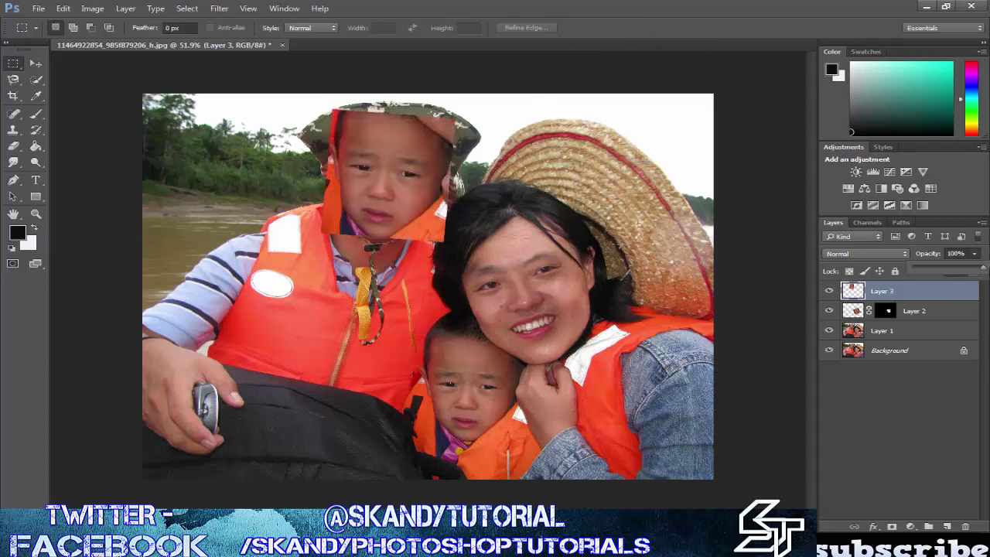
left_click(975, 258)
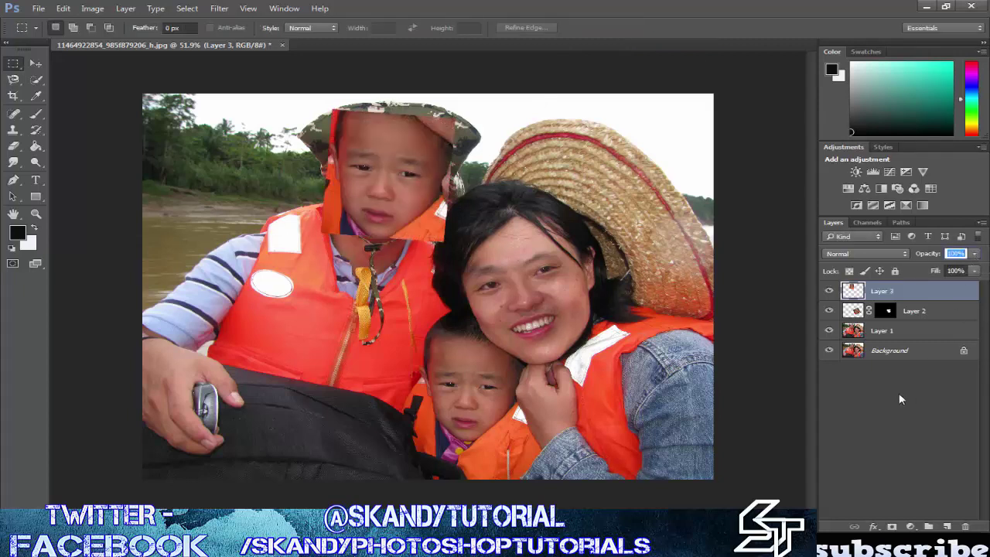
left_click(893, 527)
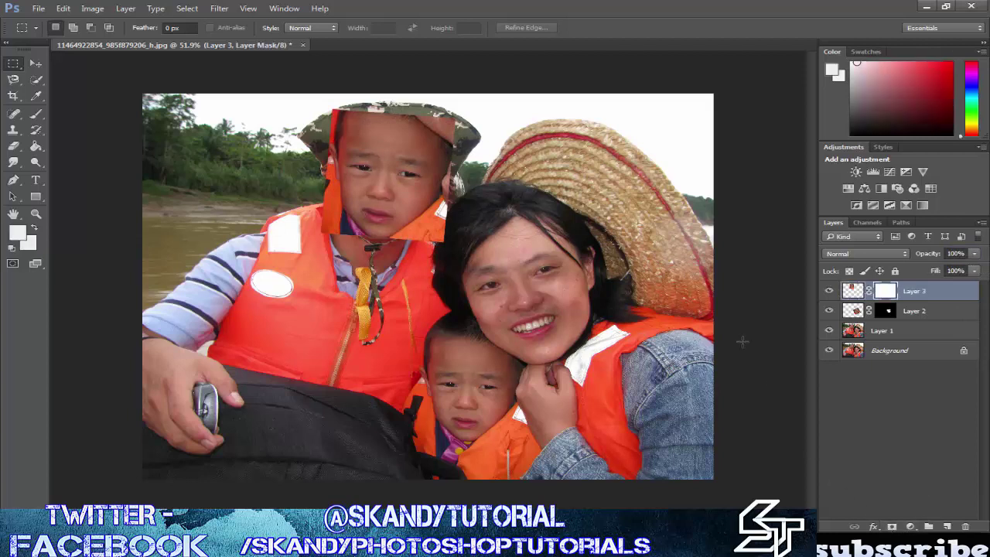
key("ctrl+i")
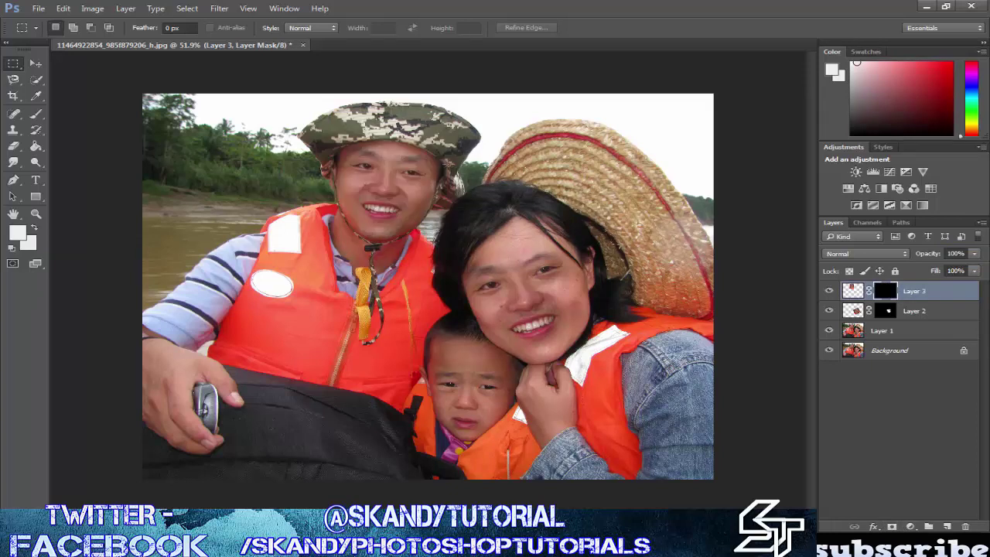
Paint white on Layer 3's mask over the man's eyes, nose and mouth, raising the brush flow to 63%
key("b")
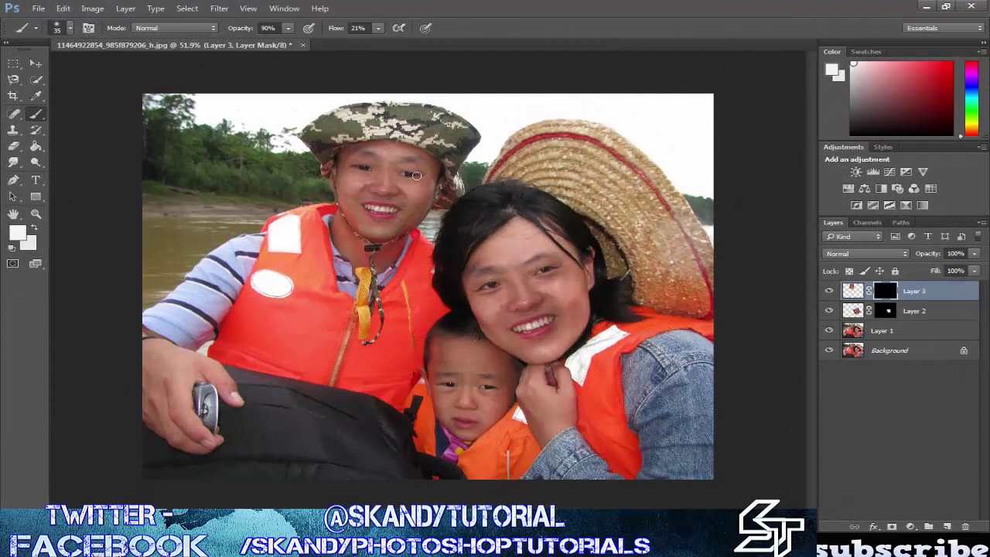
mouse_move(382, 180)
left_mouse_down()
mouse_move(401, 192)
mouse_move(379, 222)
left_mouse_up()
left_click_drag(378, 29, 408, 38)
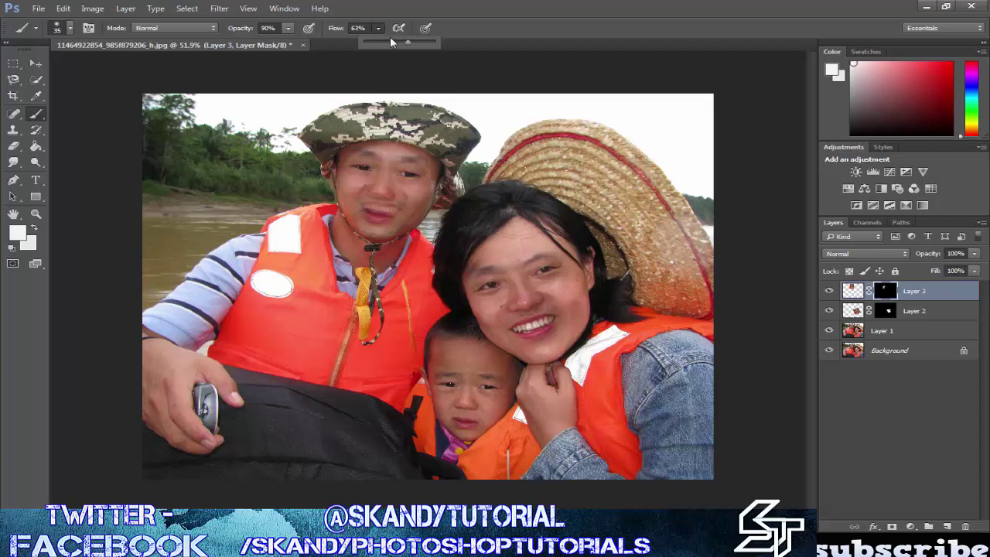
scroll(393, 234, "up", 5)
mouse_move(387, 166)
left_mouse_down()
mouse_move(323, 157)
mouse_move(375, 151)
mouse_move(348, 132)
mouse_move(409, 168)
mouse_move(407, 207)
mouse_move(378, 227)
mouse_move(330, 230)
mouse_move(375, 234)
mouse_move(376, 225)
mouse_move(306, 201)
mouse_move(381, 228)
mouse_move(387, 195)
mouse_move(325, 175)
left_mouse_up()
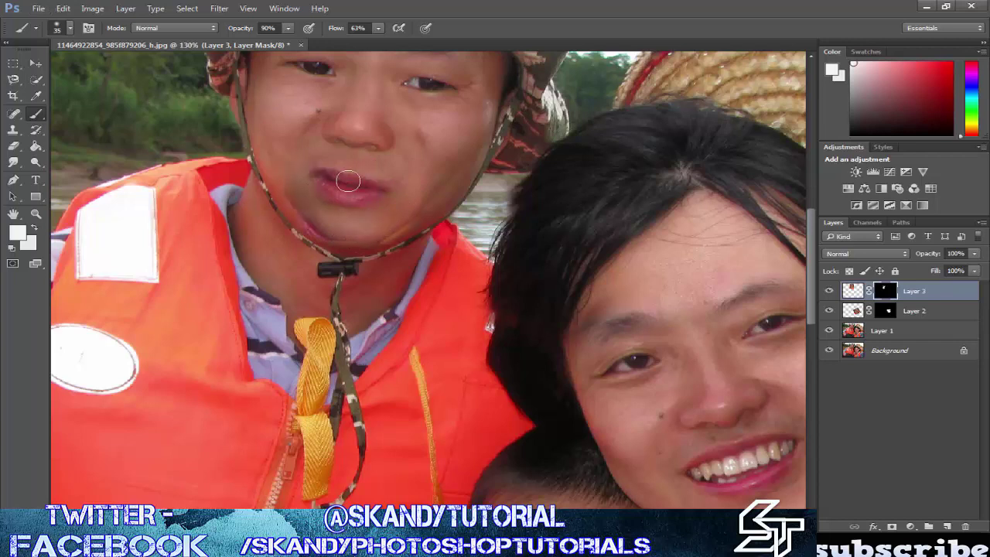
scroll(348, 202, "down", 3)
Shift the masked child's features slightly on the man's face with Free Transform and set black as the painting colour
key("ctrl+t")
left_click_drag(371, 224, 381, 235)
left_click(624, 29)
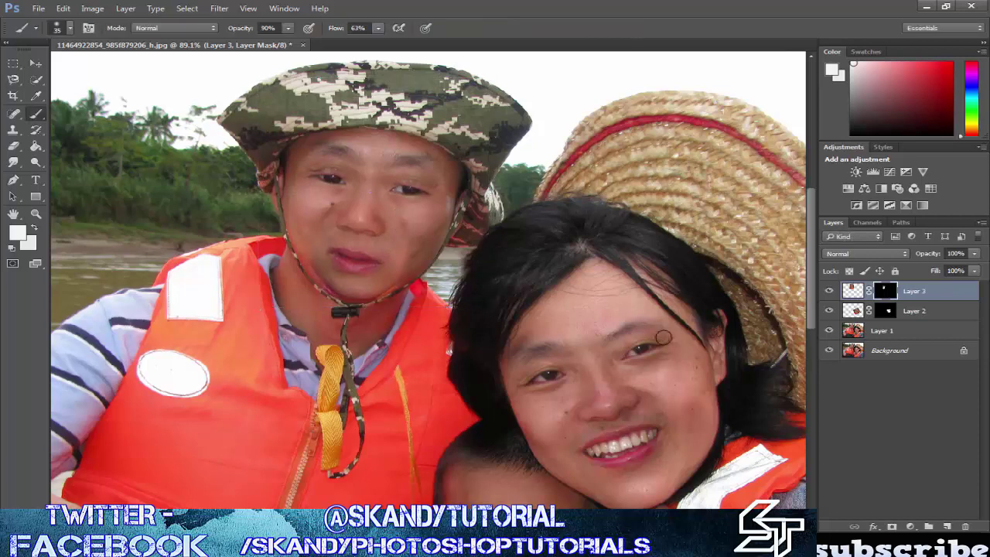
key("x")
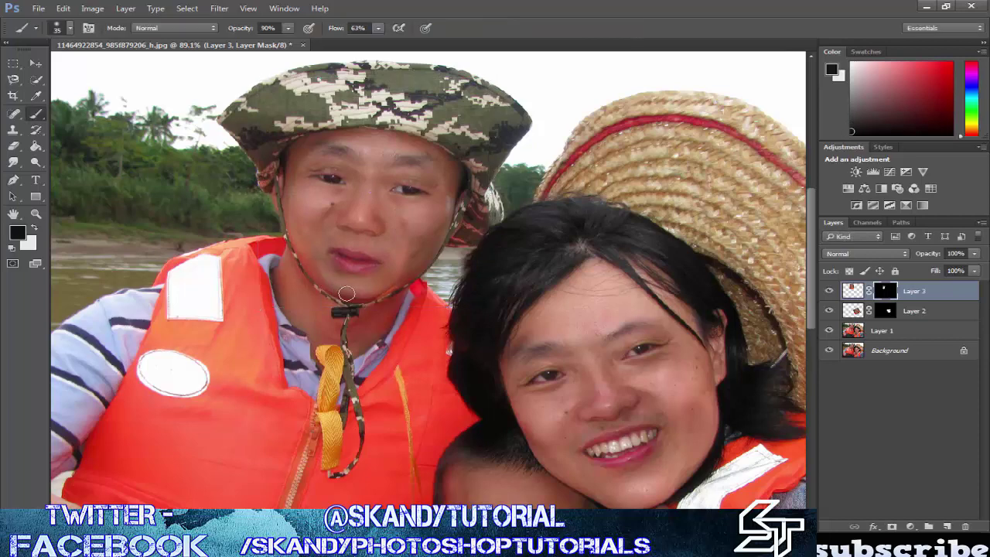